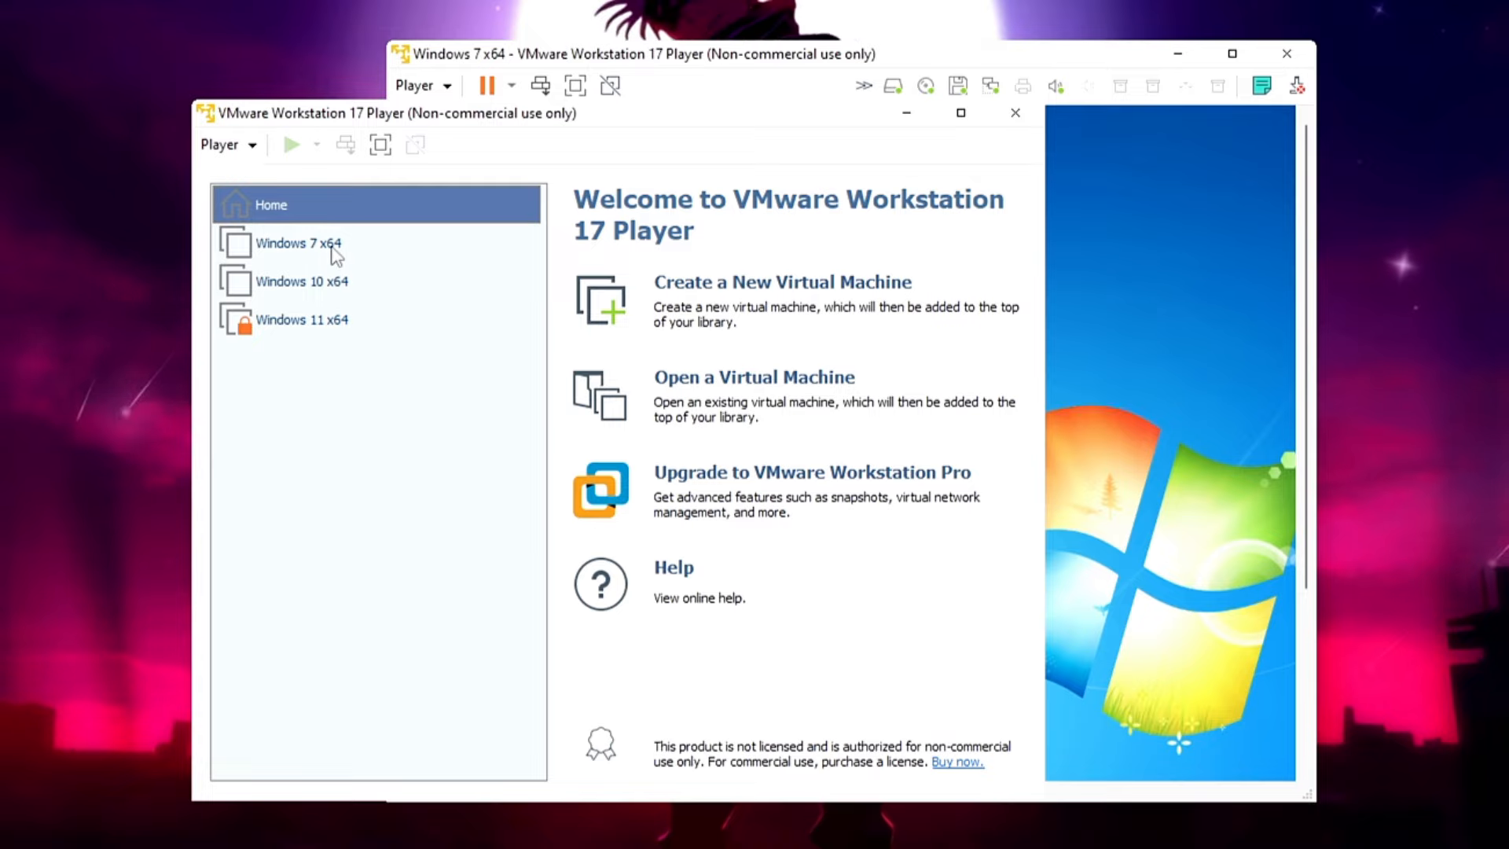
# Try to start the Windows 10 x64 virtual machine from the library, and decline taking ownership
pyautogui.click(331, 250)
pyautogui.click(337, 291)
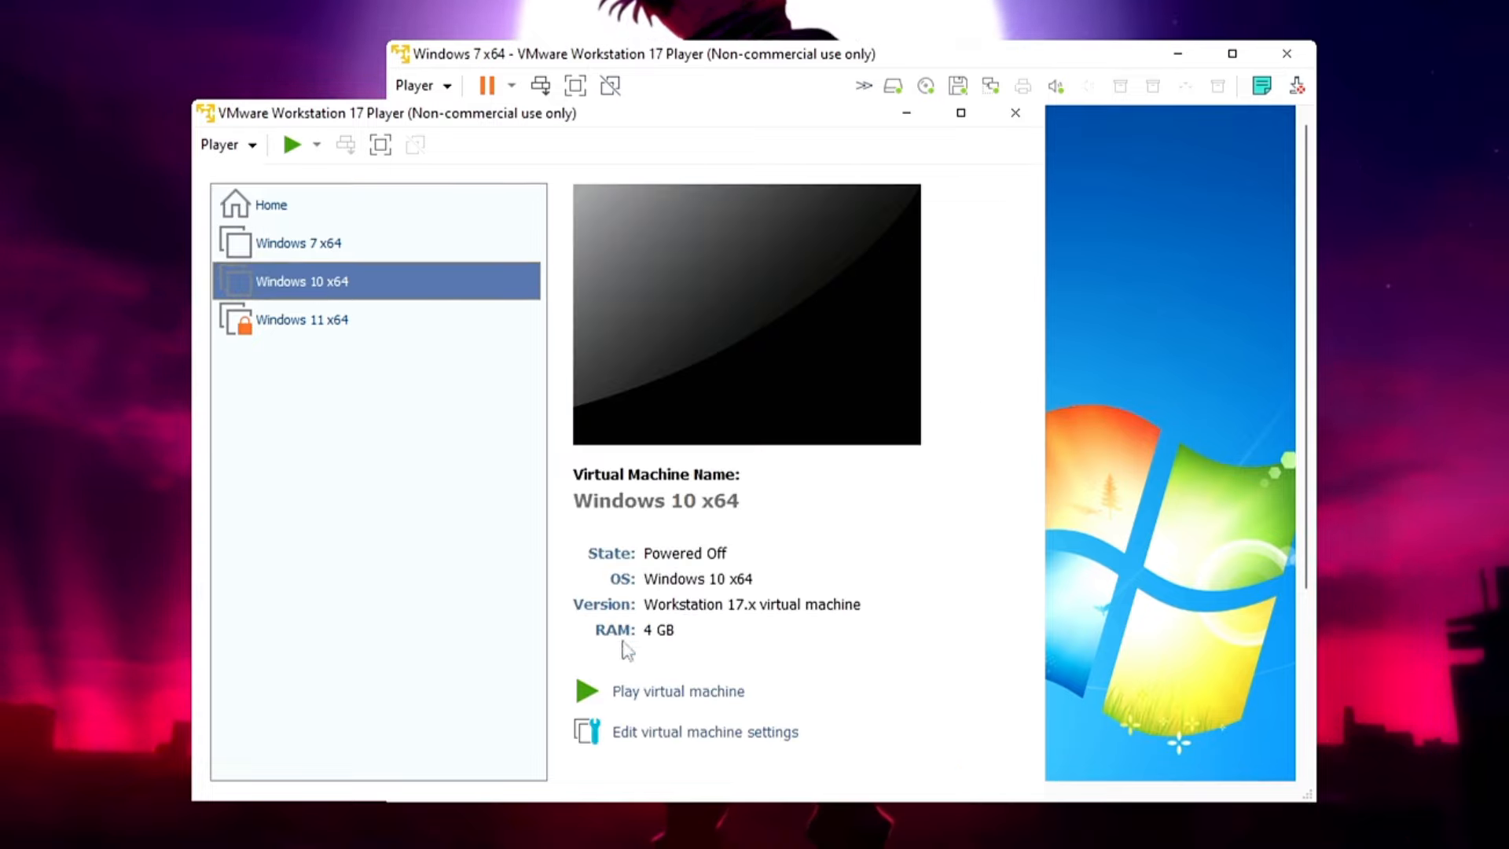
pyautogui.click(669, 696)
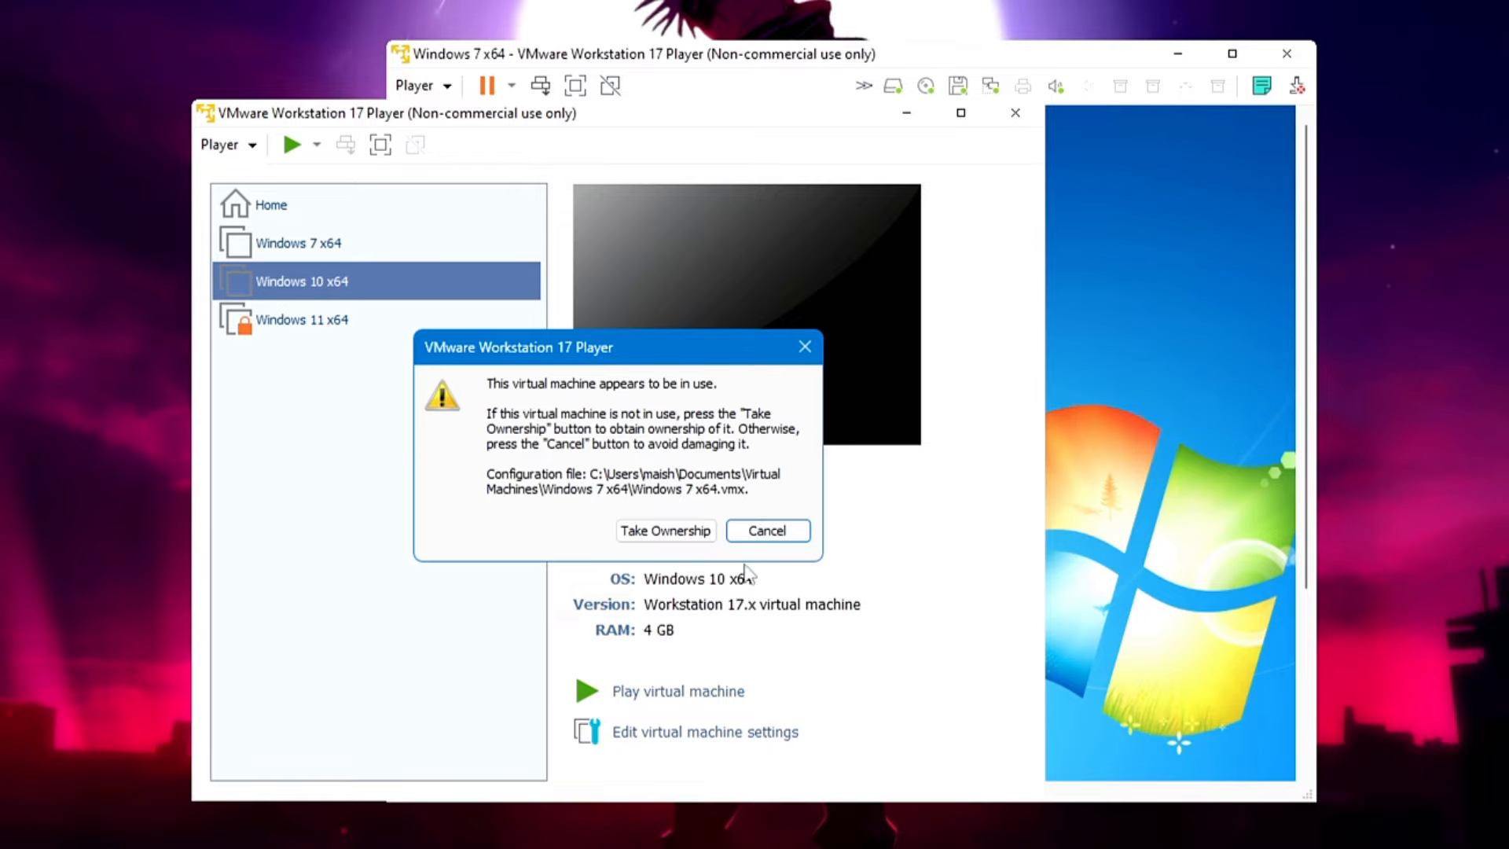
pyautogui.click(767, 530)
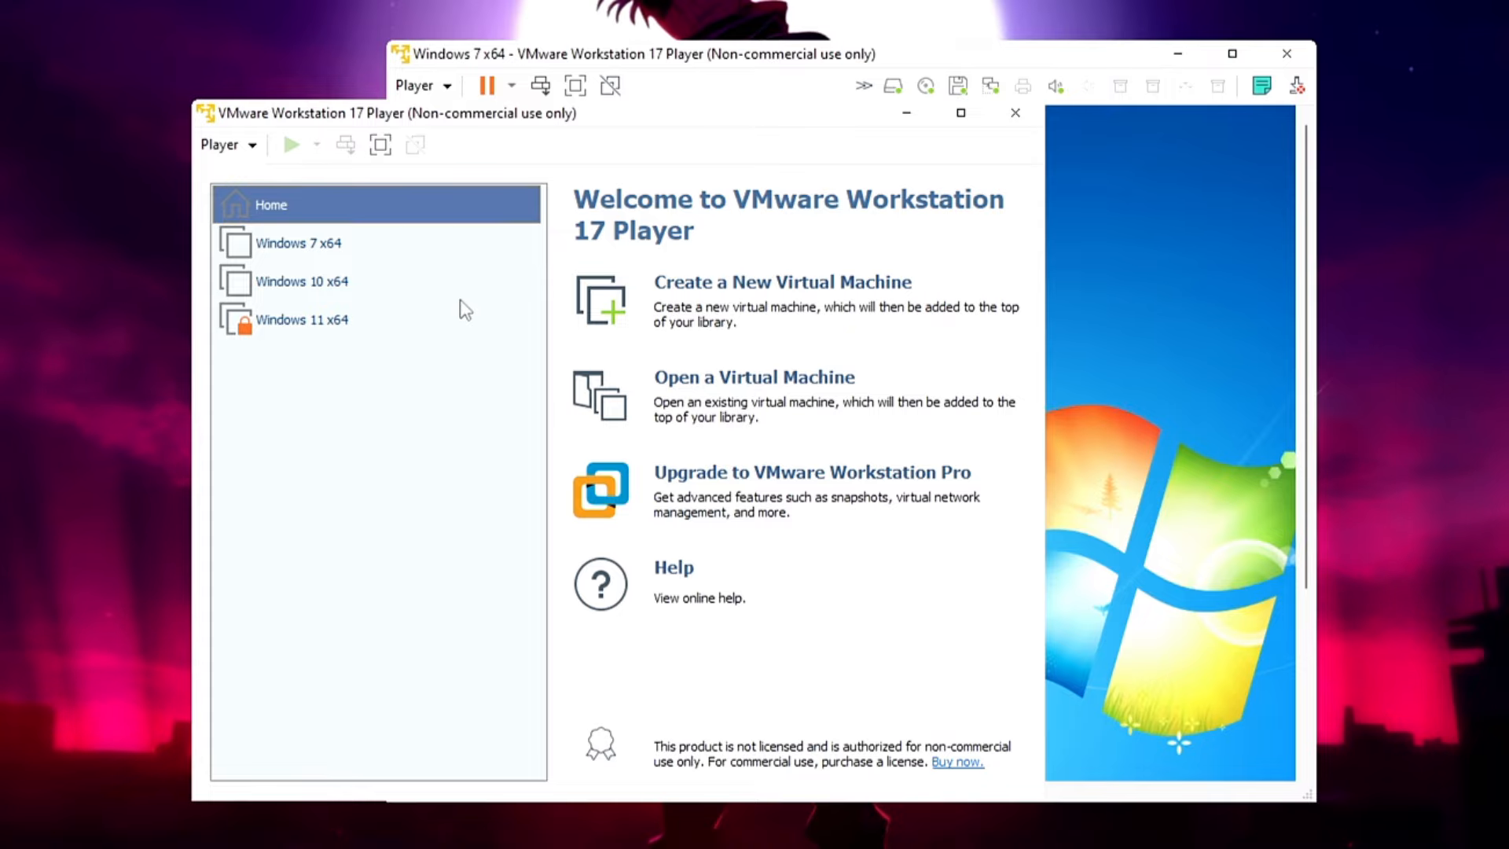
# Start creating a new virtual machine with kali-linux-2023.4-installer-amd64.iso as its installer disc image
pyautogui.click(788, 290)
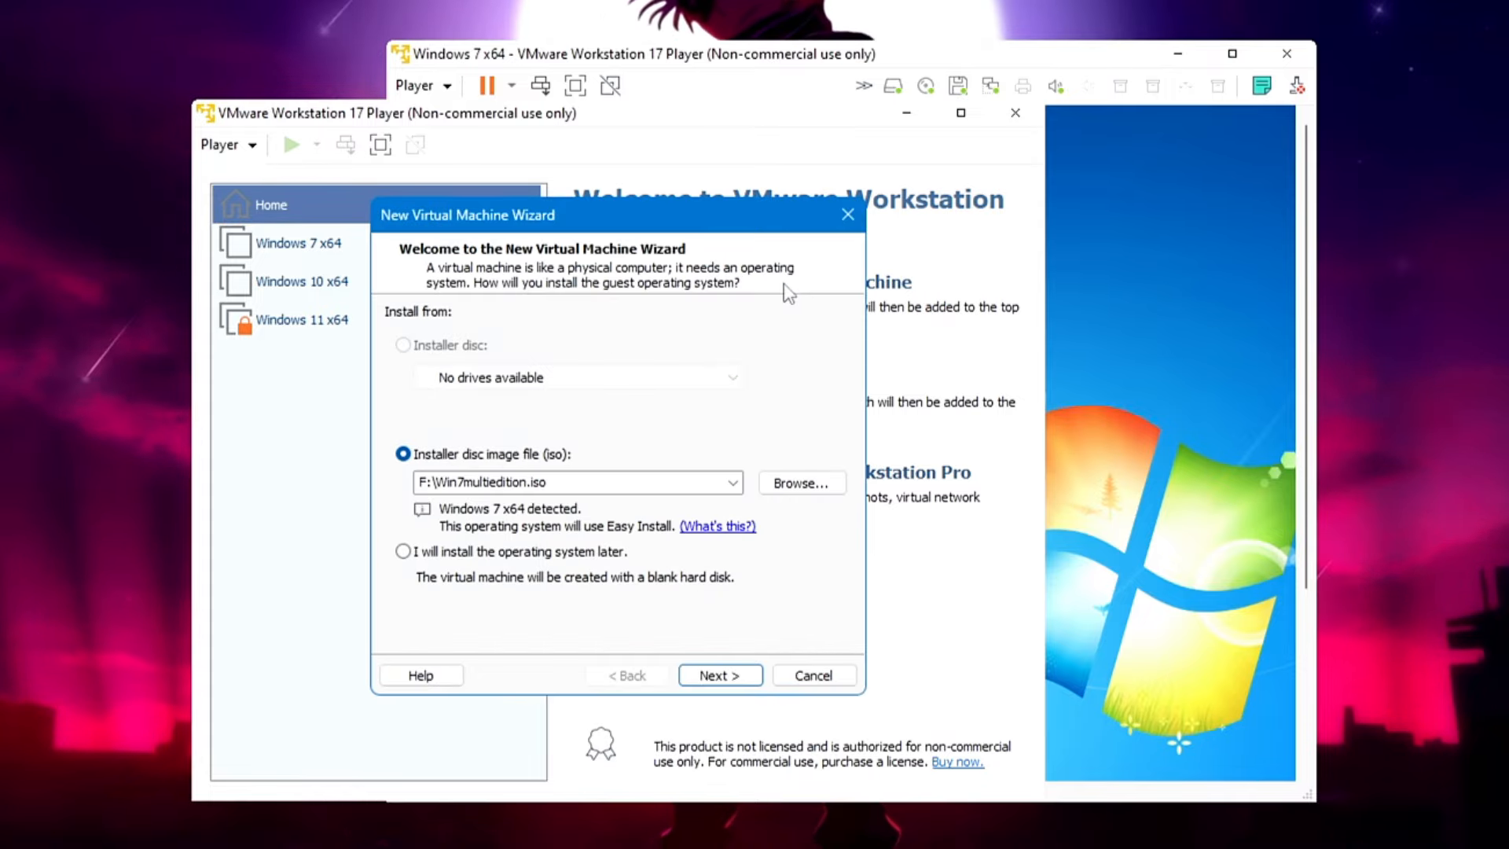
pyautogui.click(797, 484)
pyautogui.scroll(-3, 731, 542)
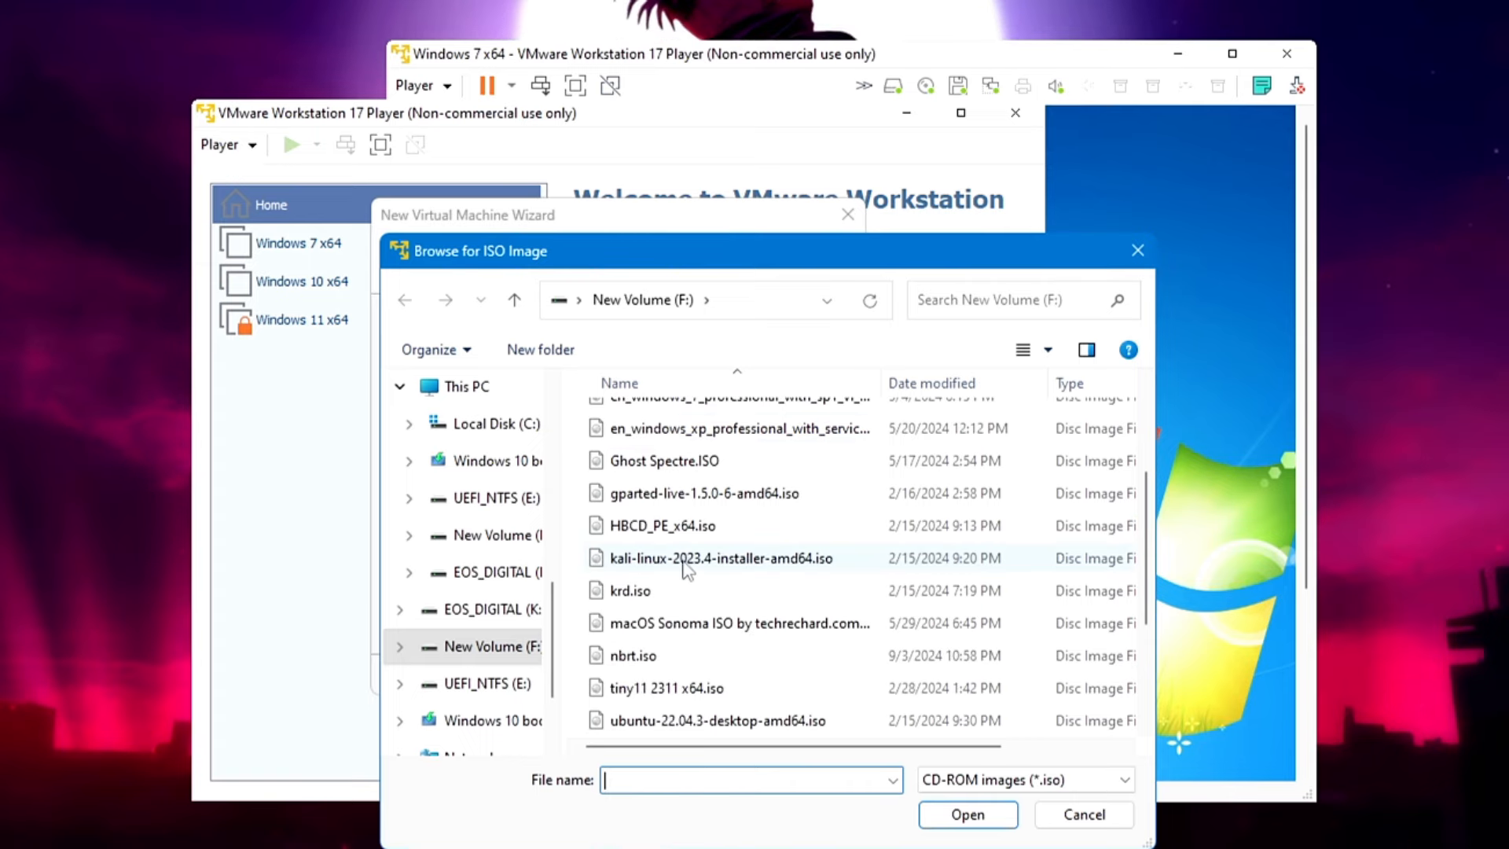
pyautogui.click(685, 561)
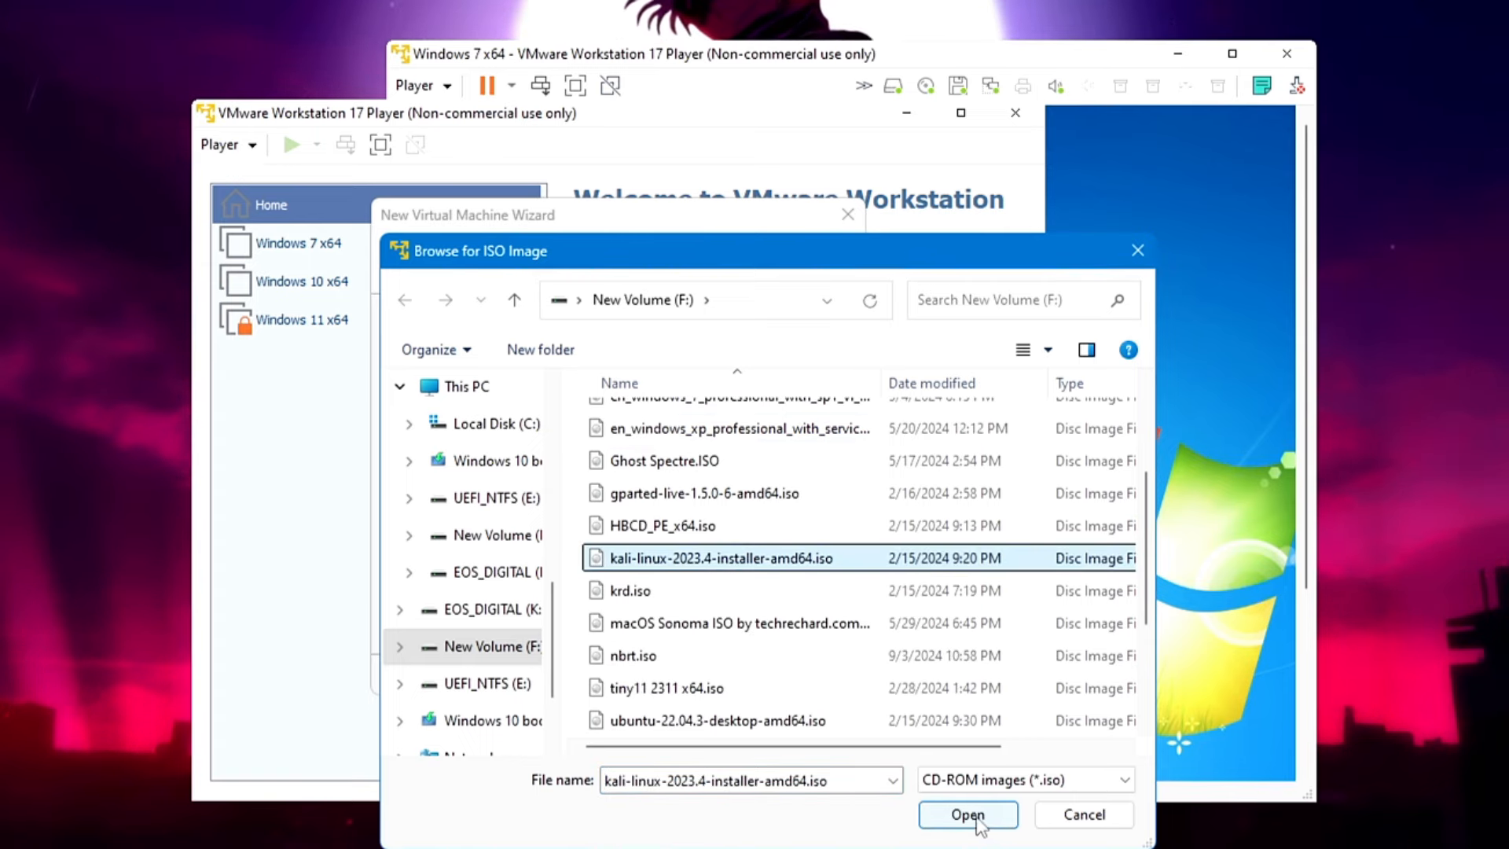
pyautogui.click(968, 815)
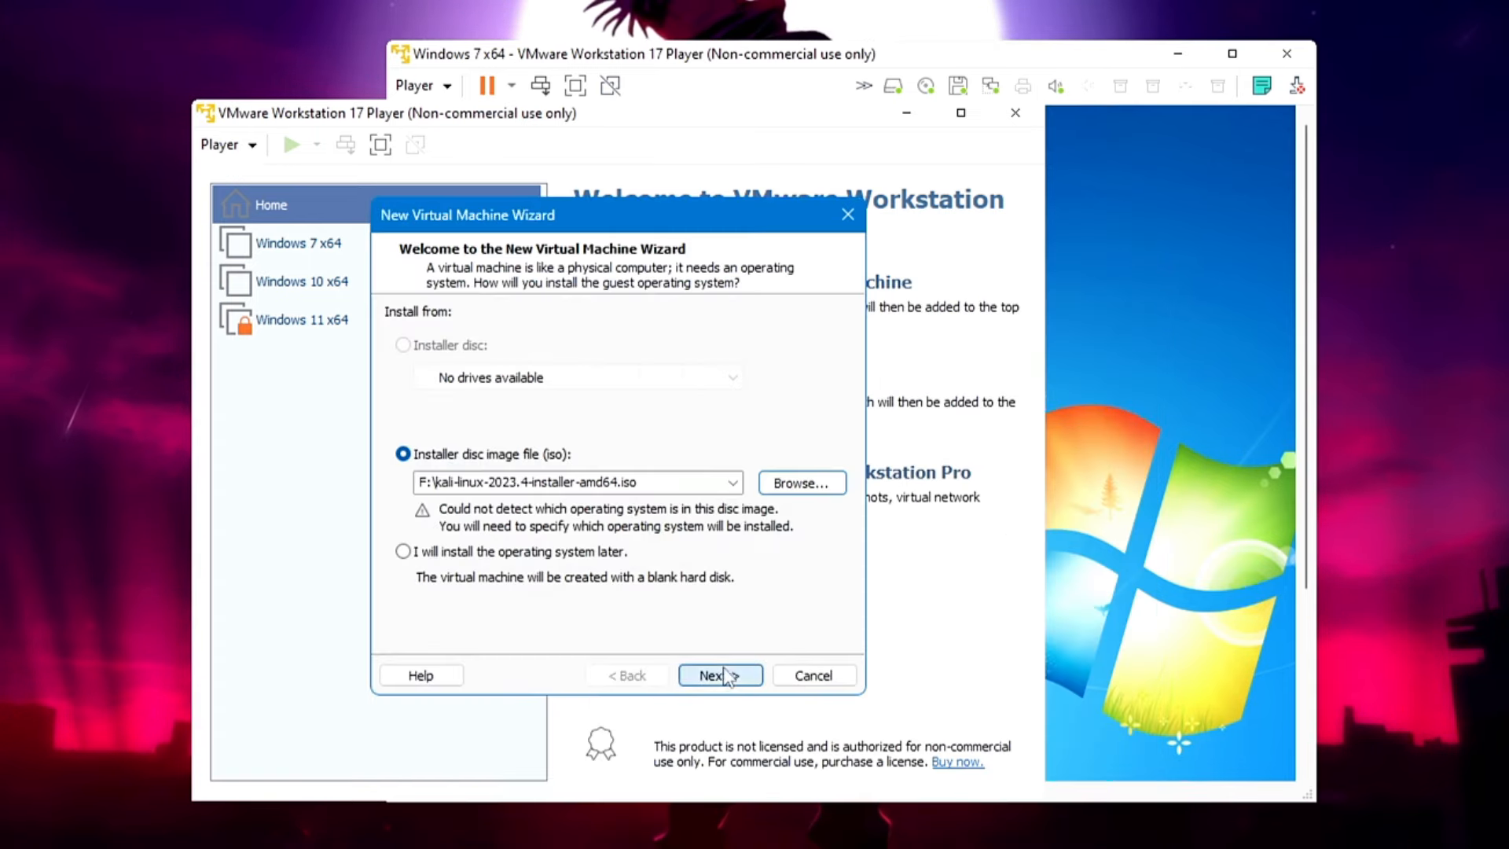
# Choose Linux as the guest operating system, and close the wizard without creating the machine
pyautogui.click(722, 675)
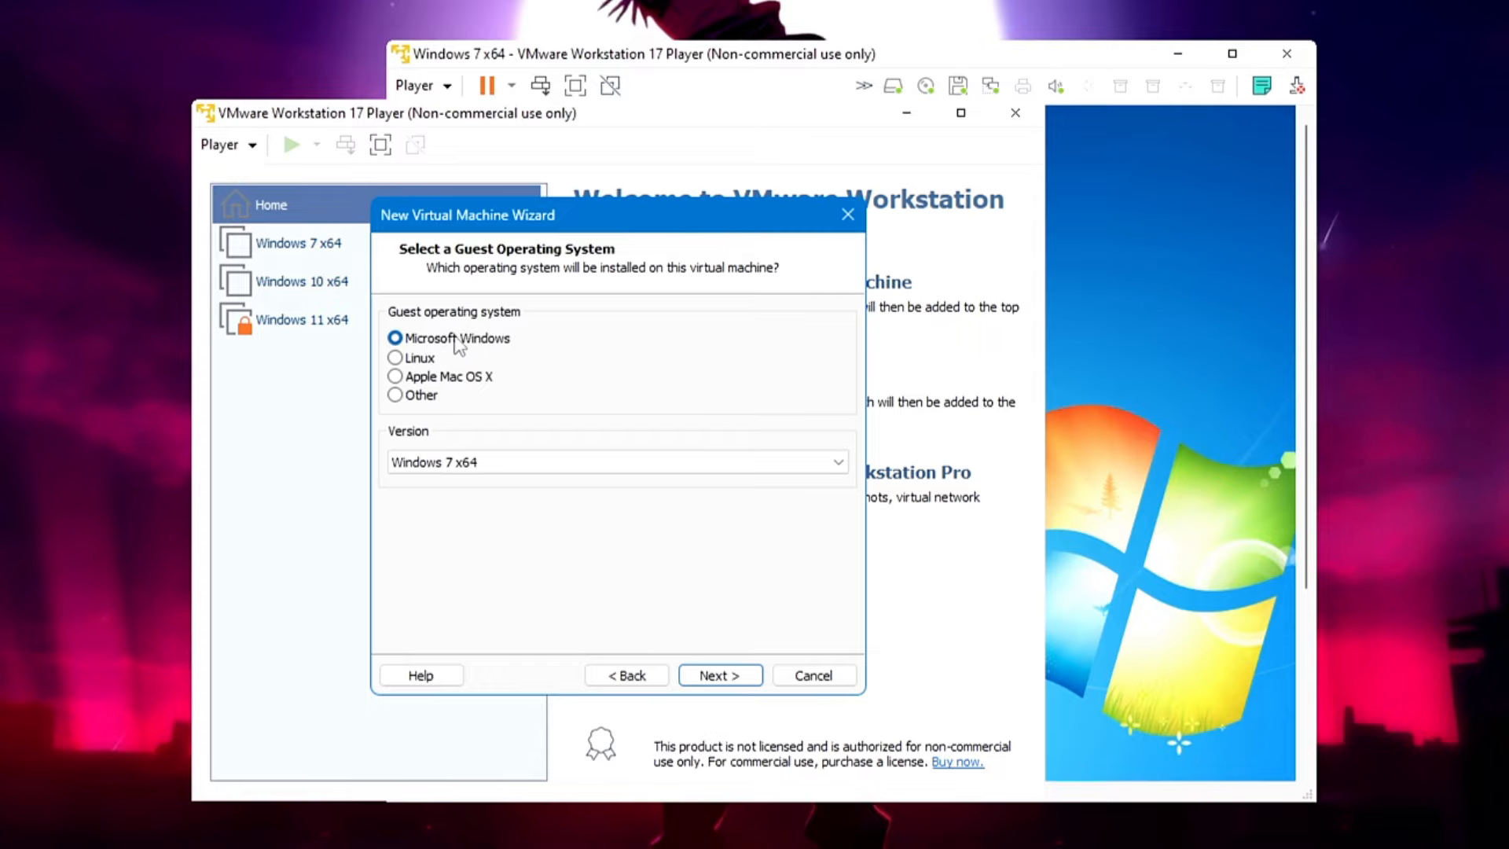
pyautogui.click(404, 360)
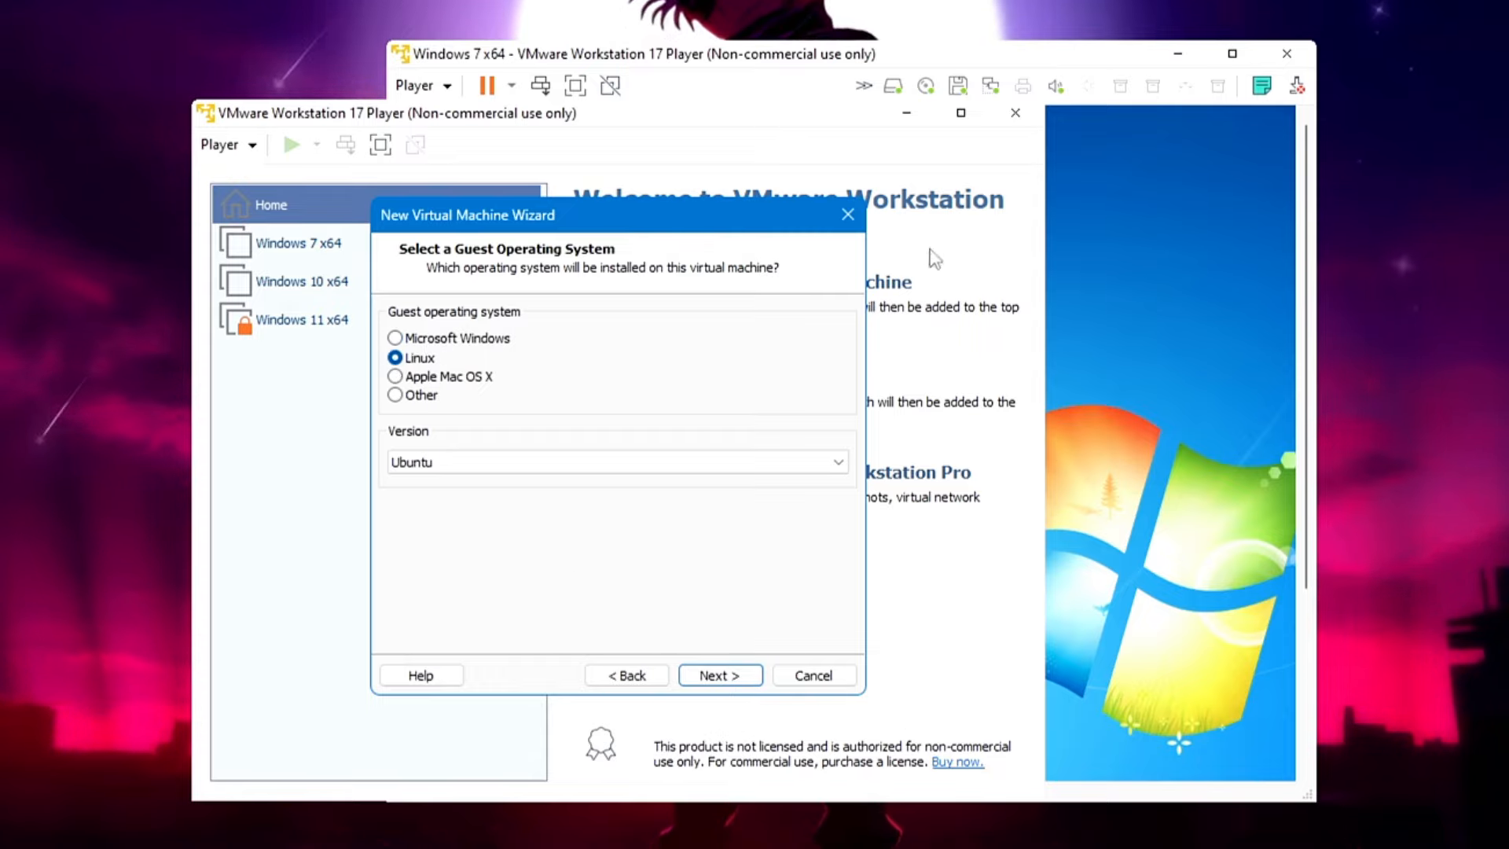
pyautogui.click(847, 214)
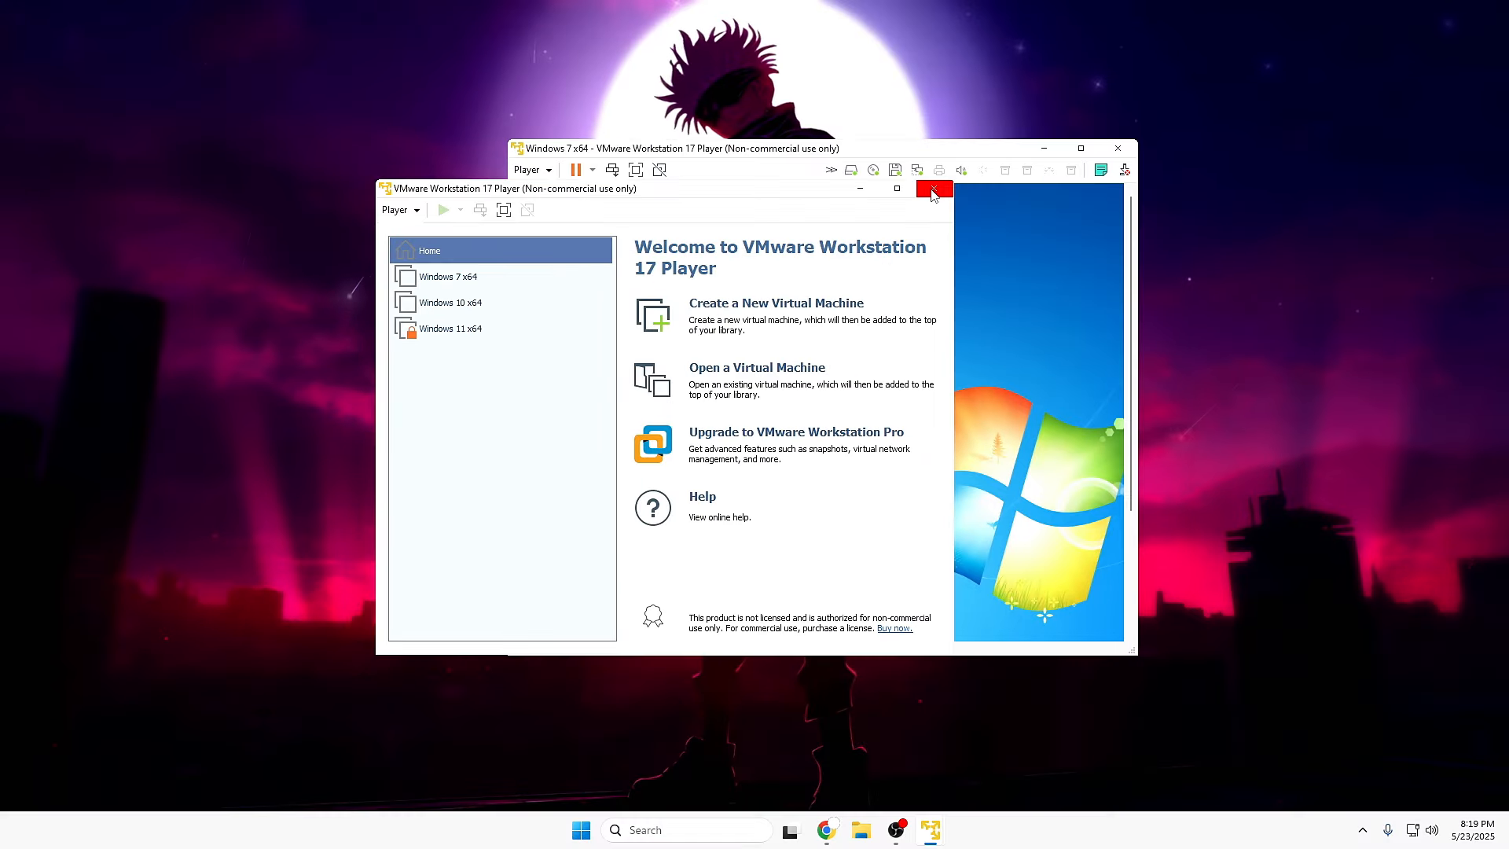
# Close both VMware Workstation Player windows and power off the Windows 7 x64 virtual machine
pyautogui.click(1015, 113)
pyautogui.click(1117, 151)
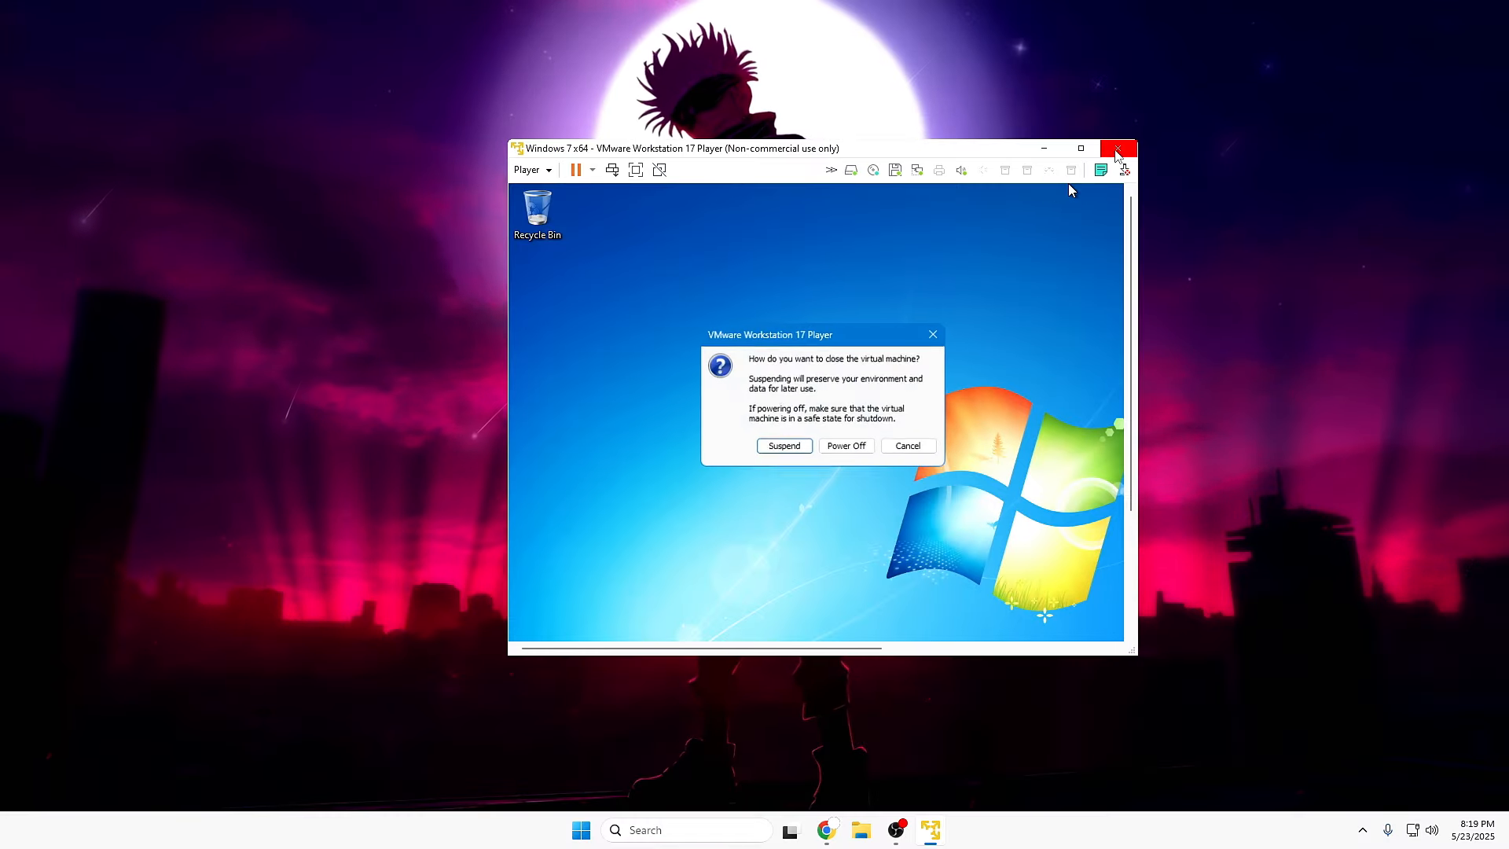
pyautogui.click(864, 445)
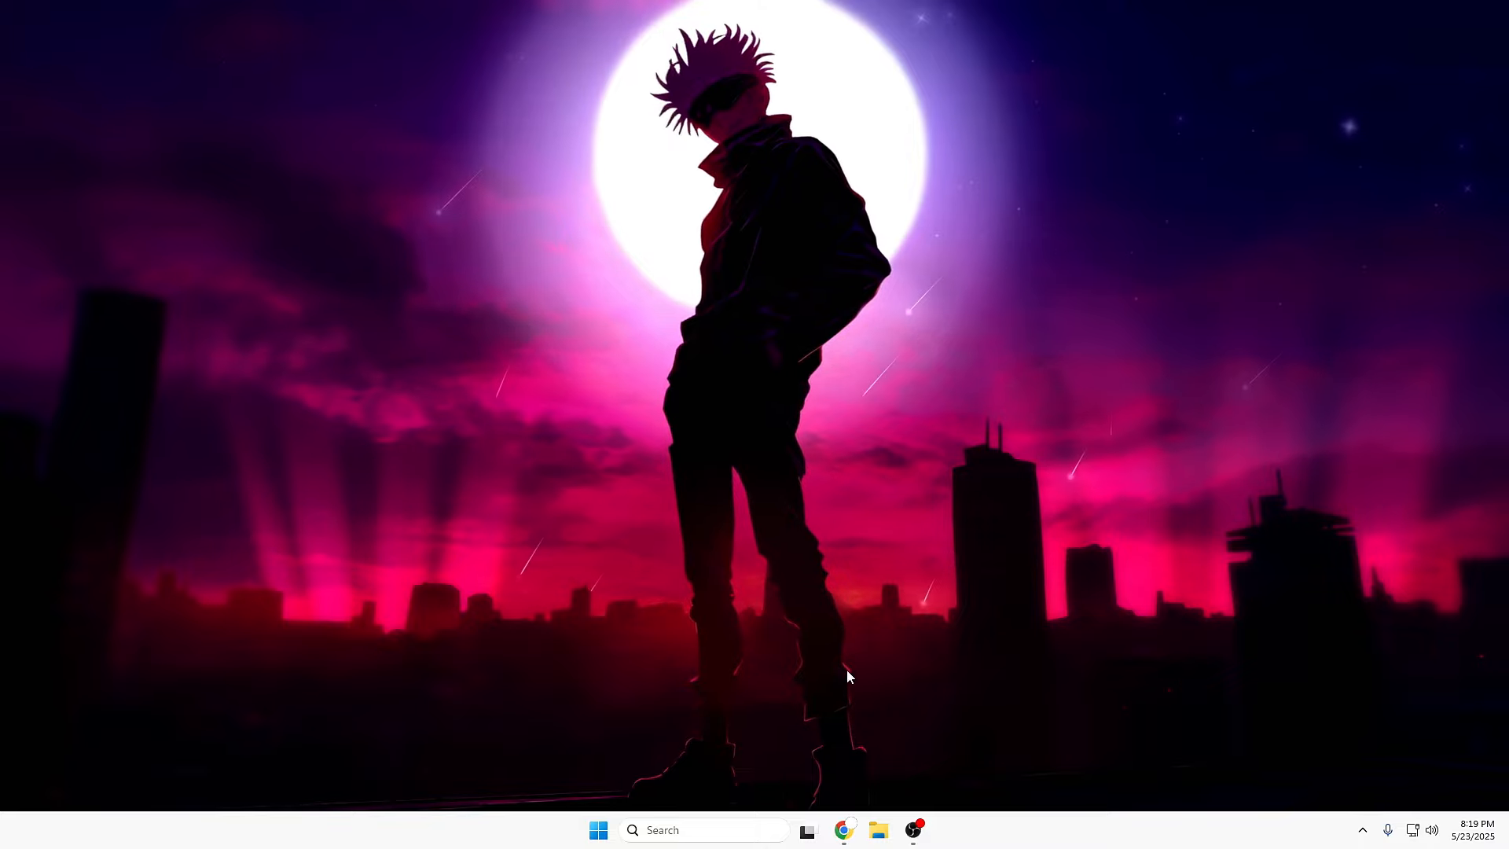
# In Chrome, search Google for "download virtualbox" and download the Windows hosts package from Oracle VirtualBox's Downloads page
pyautogui.moveTo(848, 835)
pyautogui.click(923, 757)
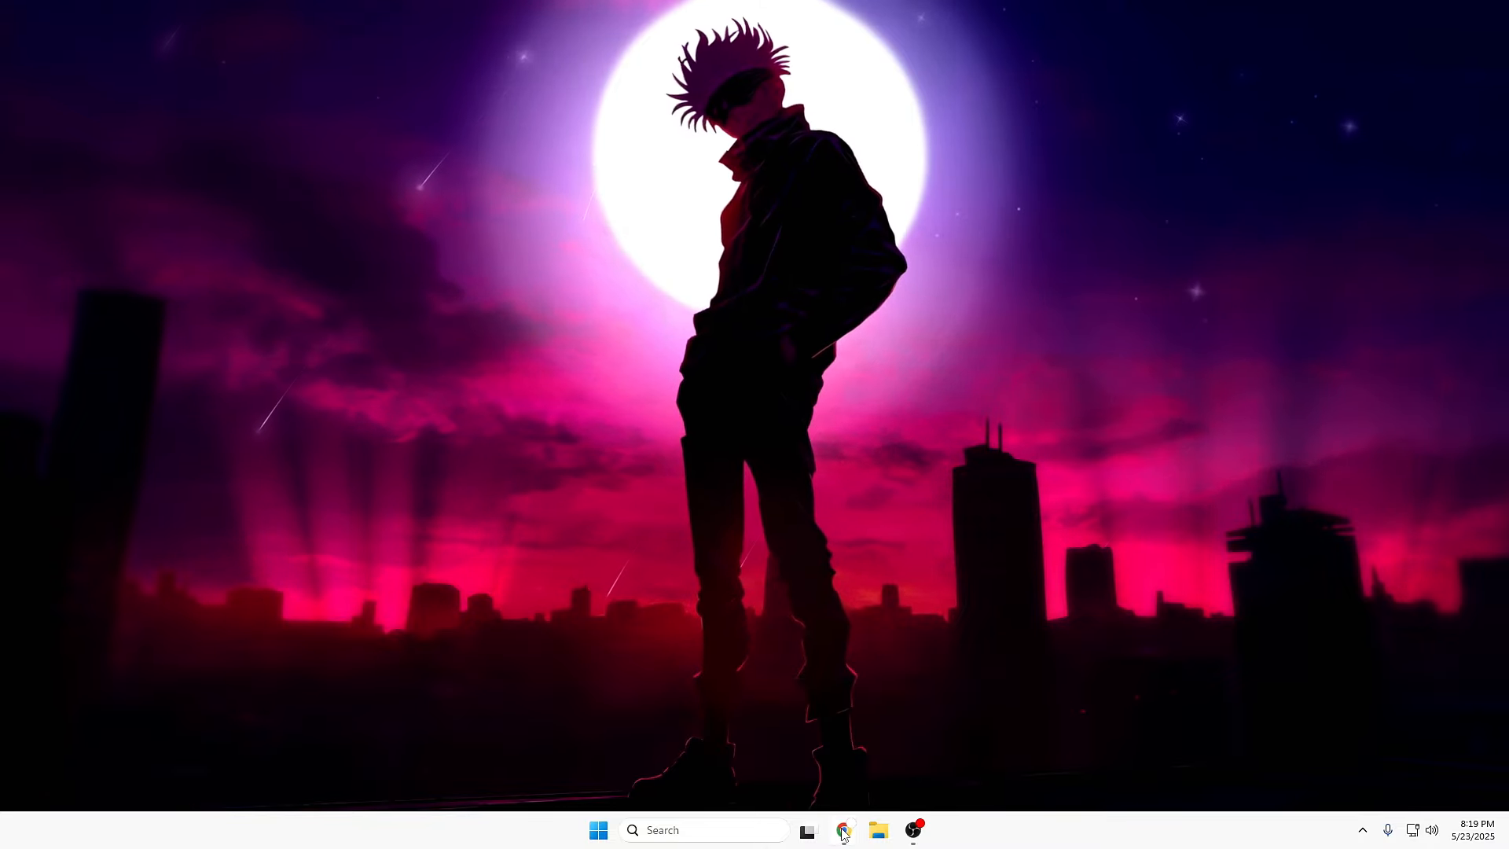
pyautogui.write('download ')
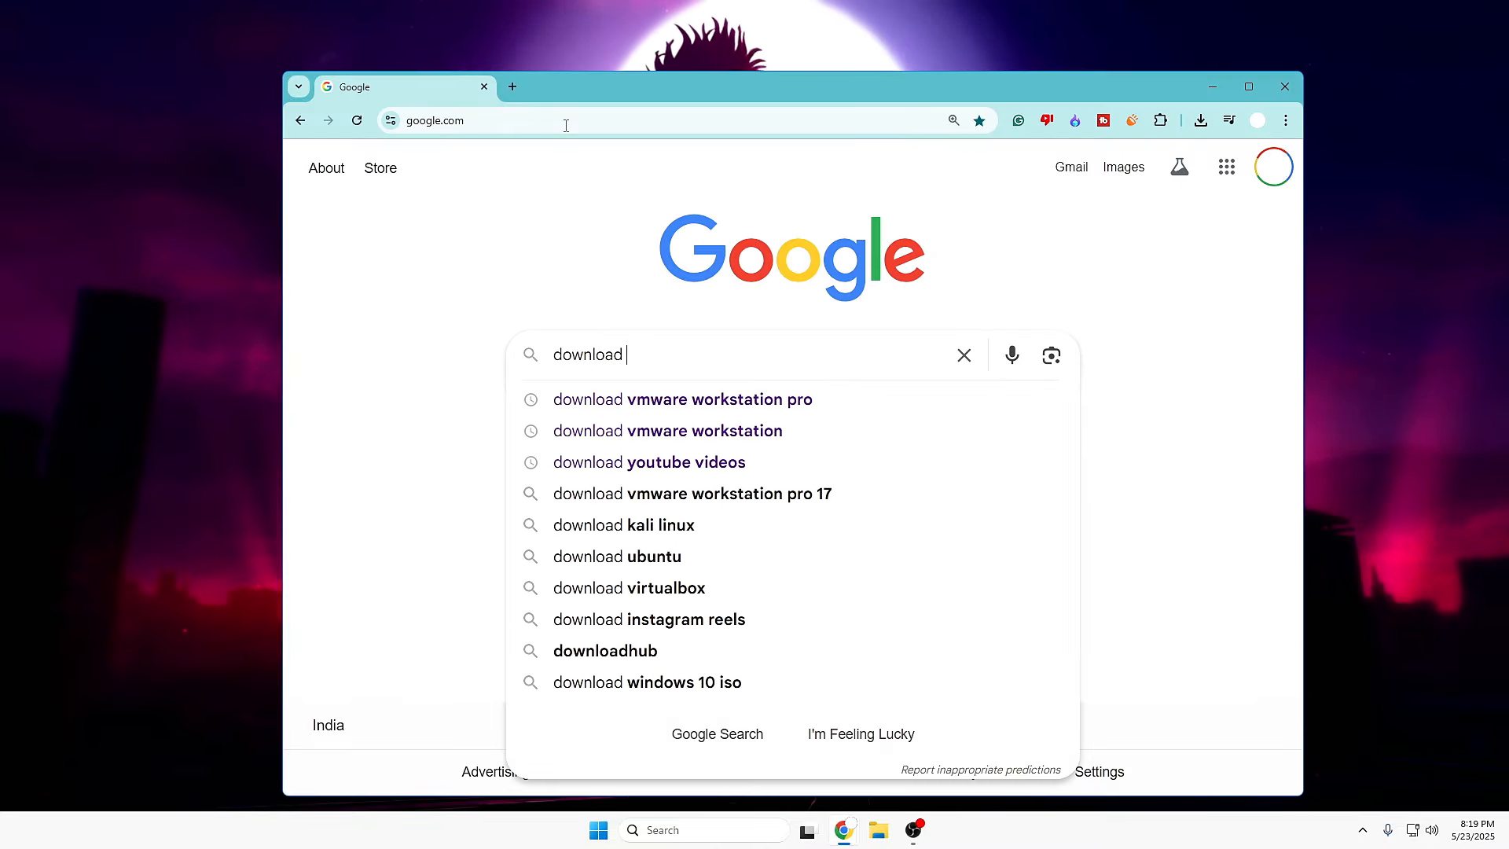
pyautogui.write('virtualbox')
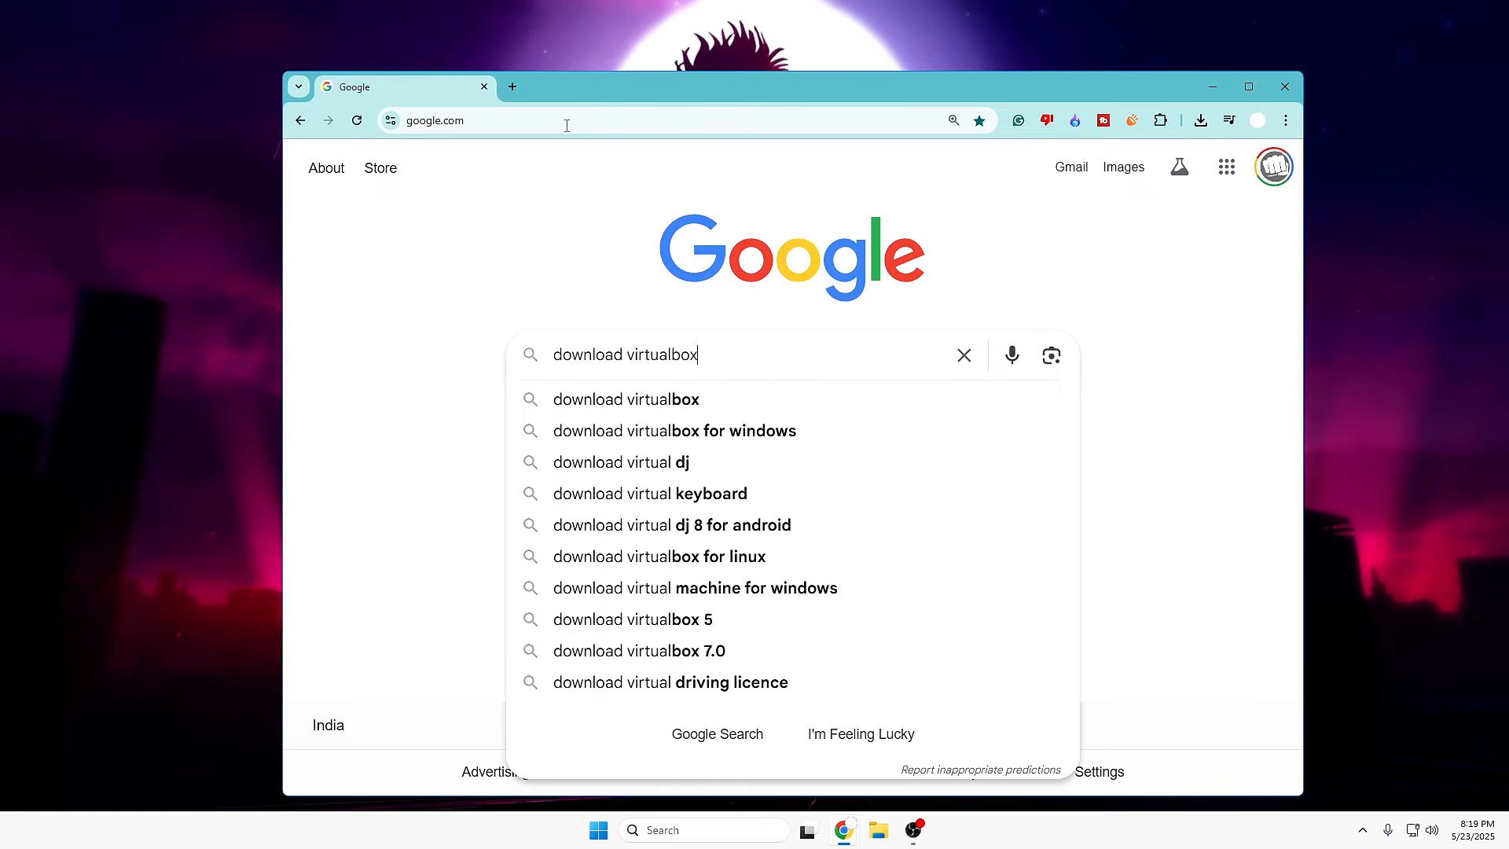
pyautogui.press('Return')
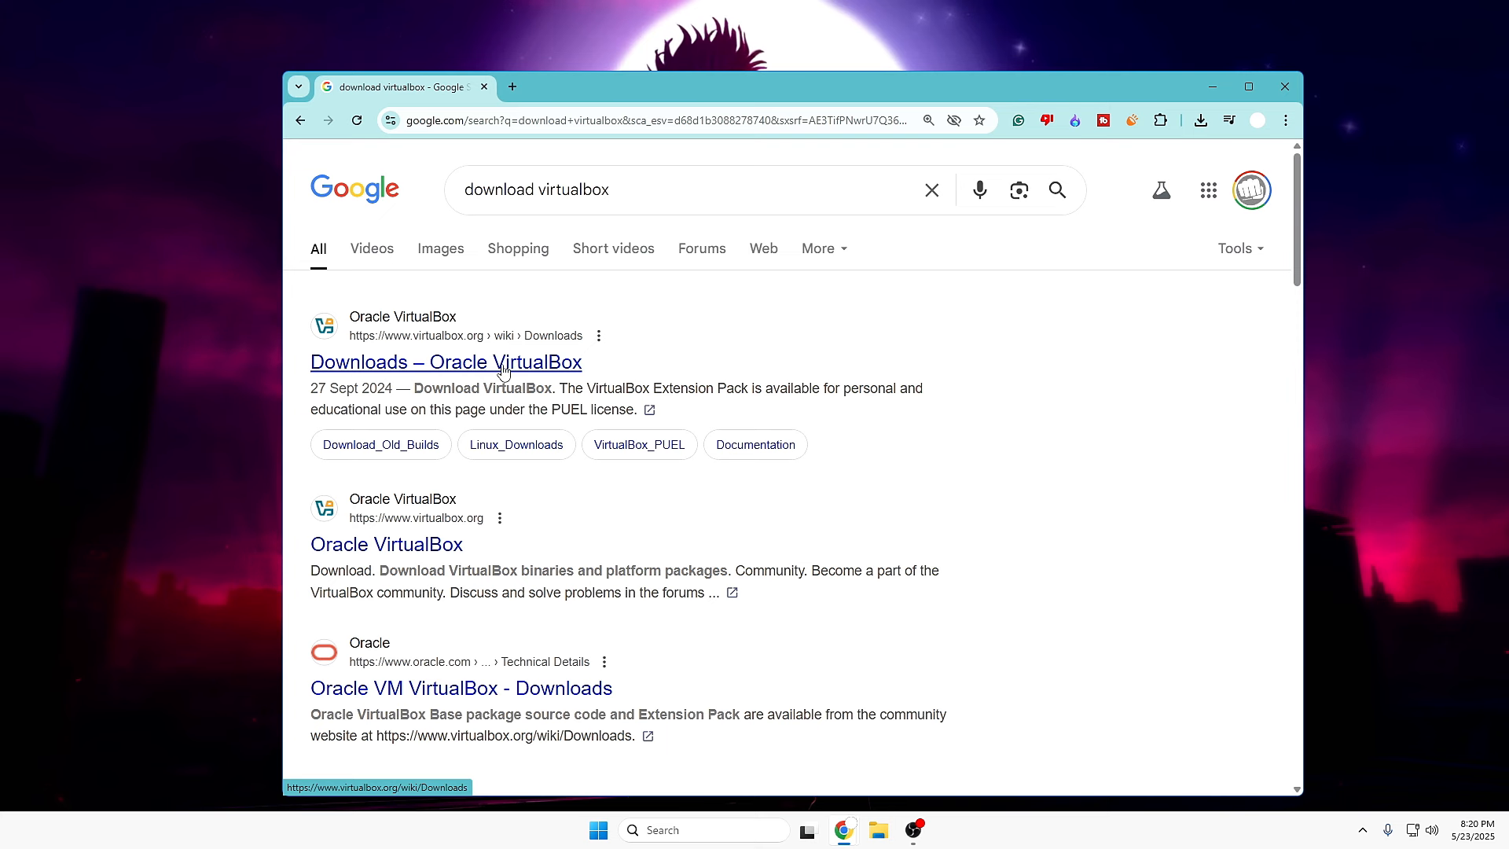
pyautogui.click(542, 372)
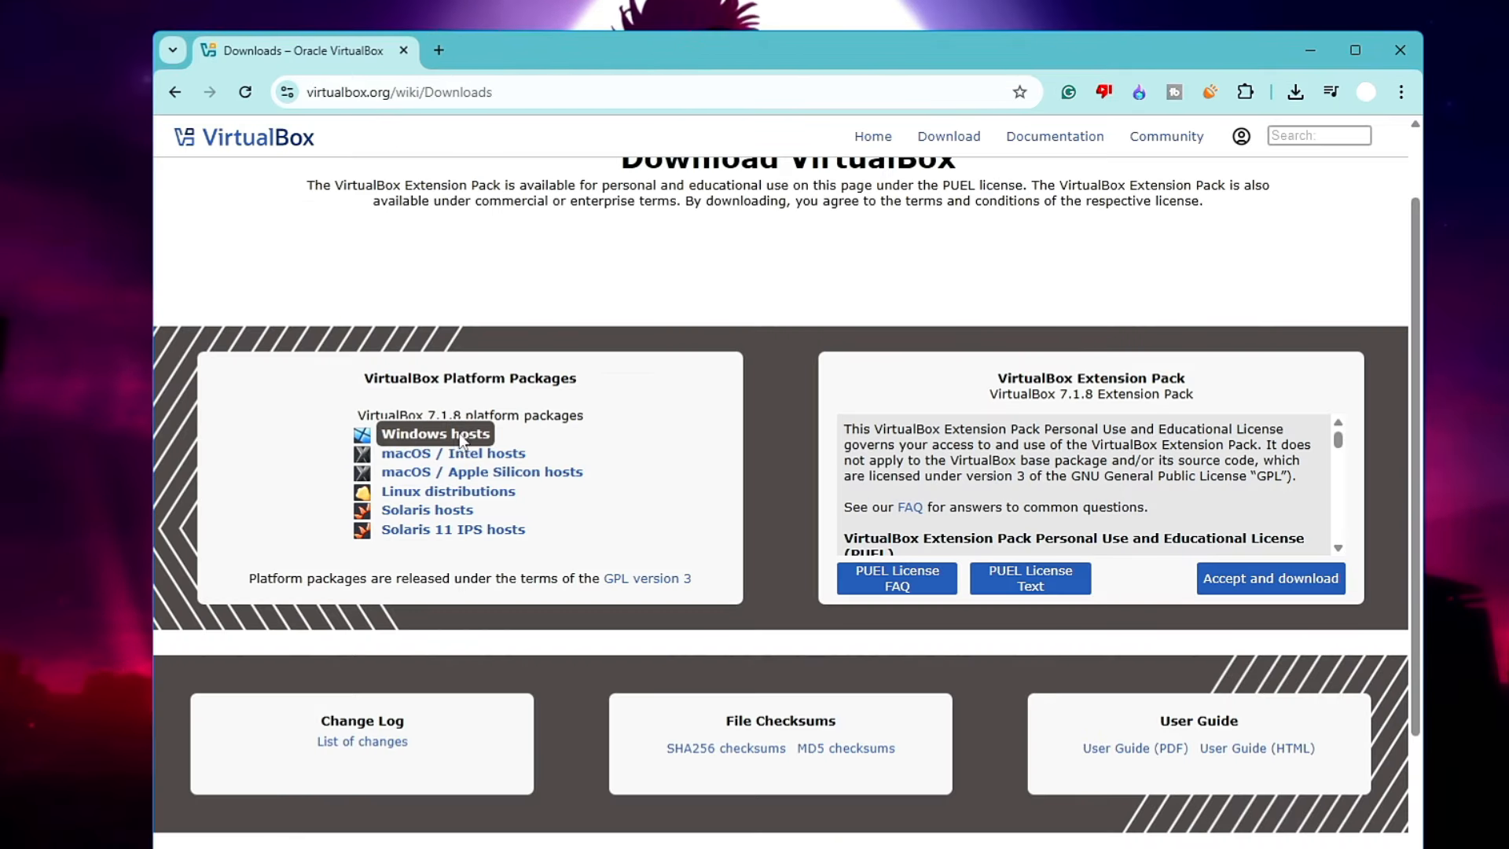
pyautogui.click(459, 432)
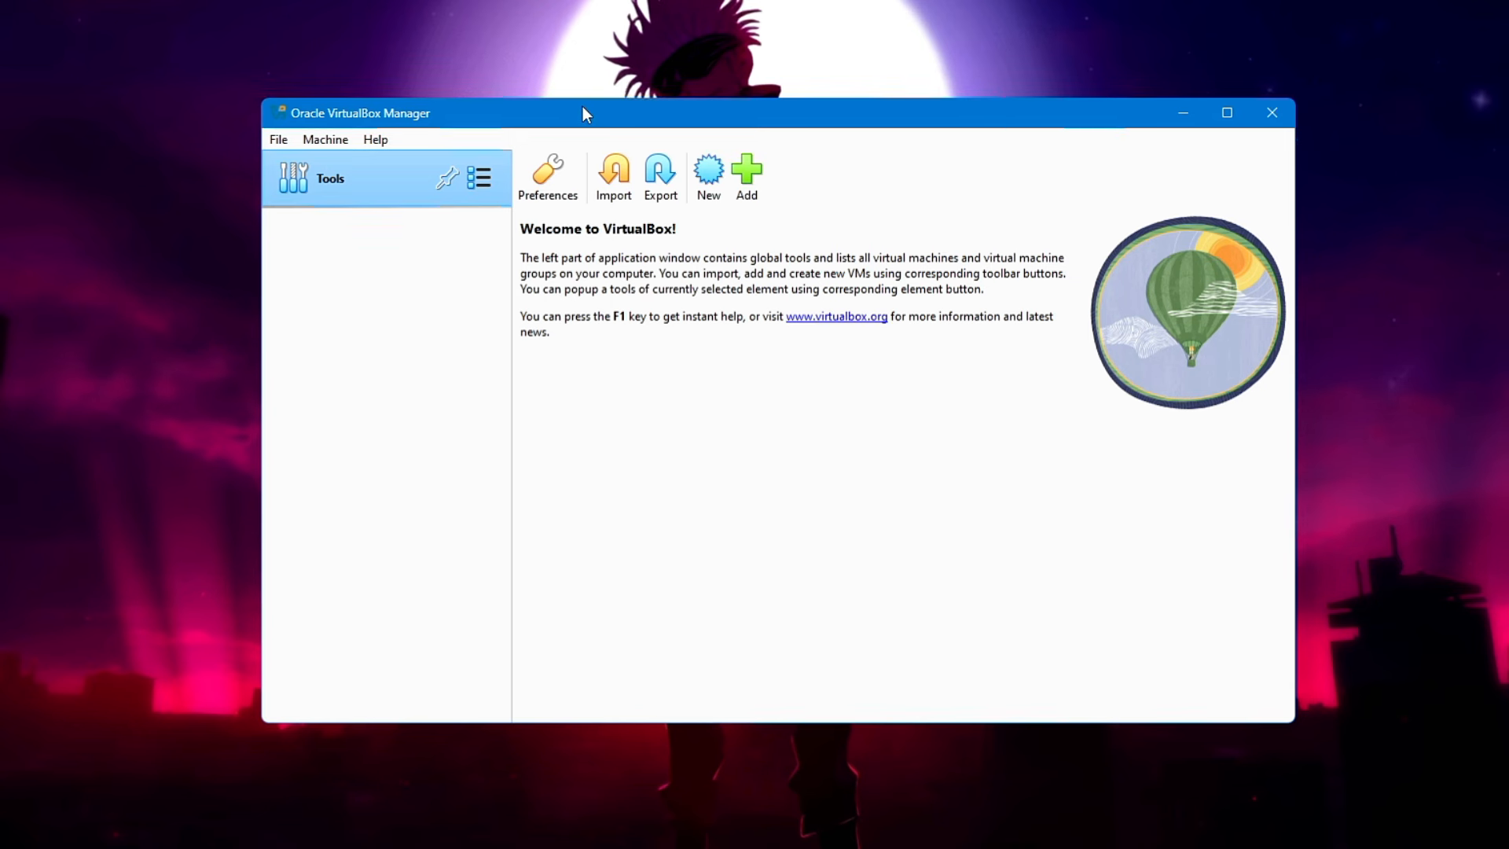
# In Oracle VirtualBox Manager, start creating a new virtual machine named "Windows 10"
pyautogui.moveTo(582, 106); pyautogui.dragTo(528, 143)
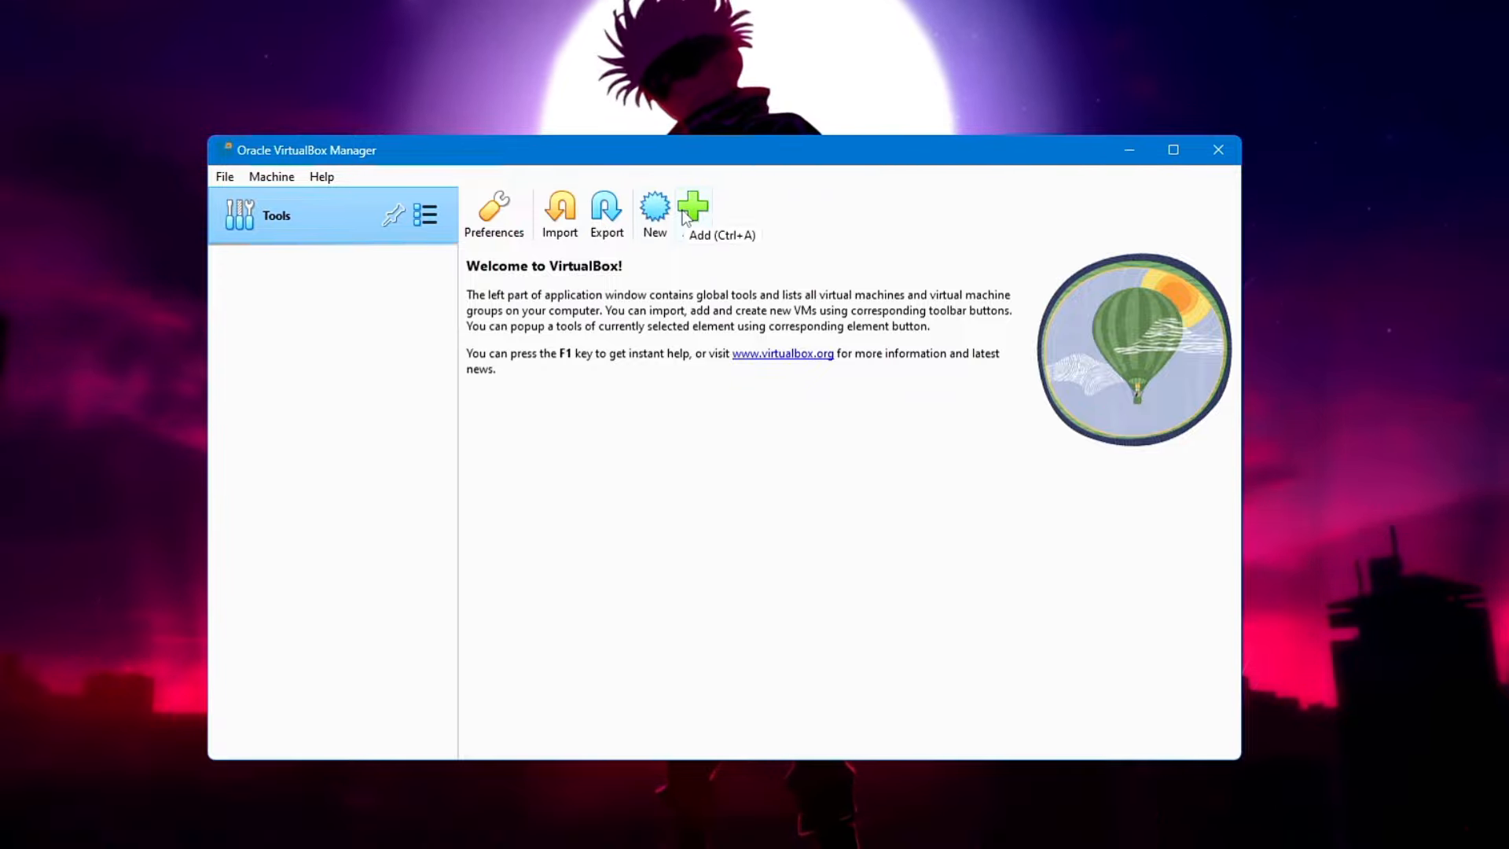
pyautogui.click(656, 207)
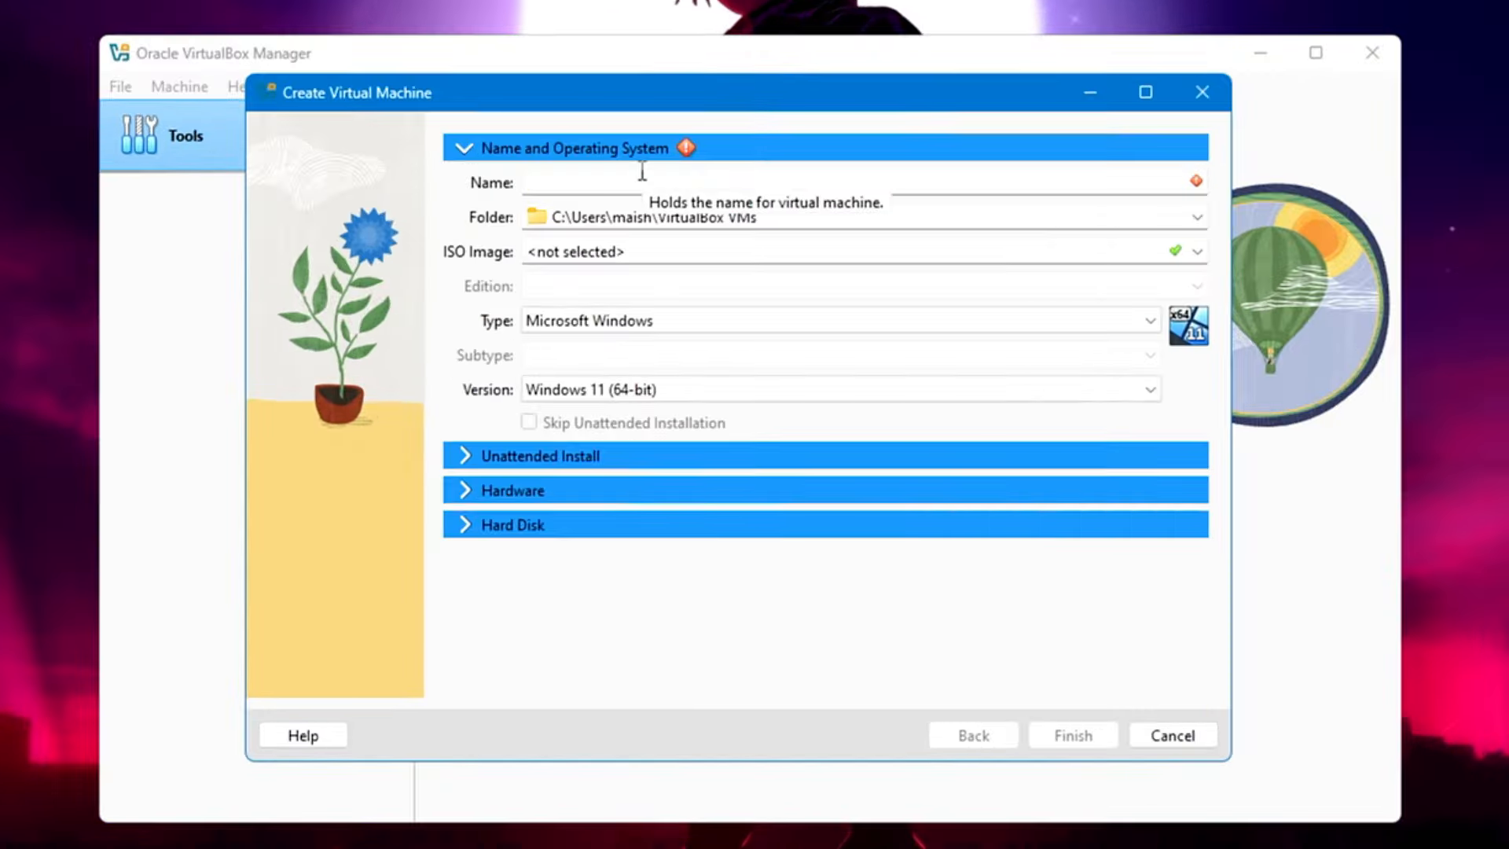
pyautogui.write('Windows 1')
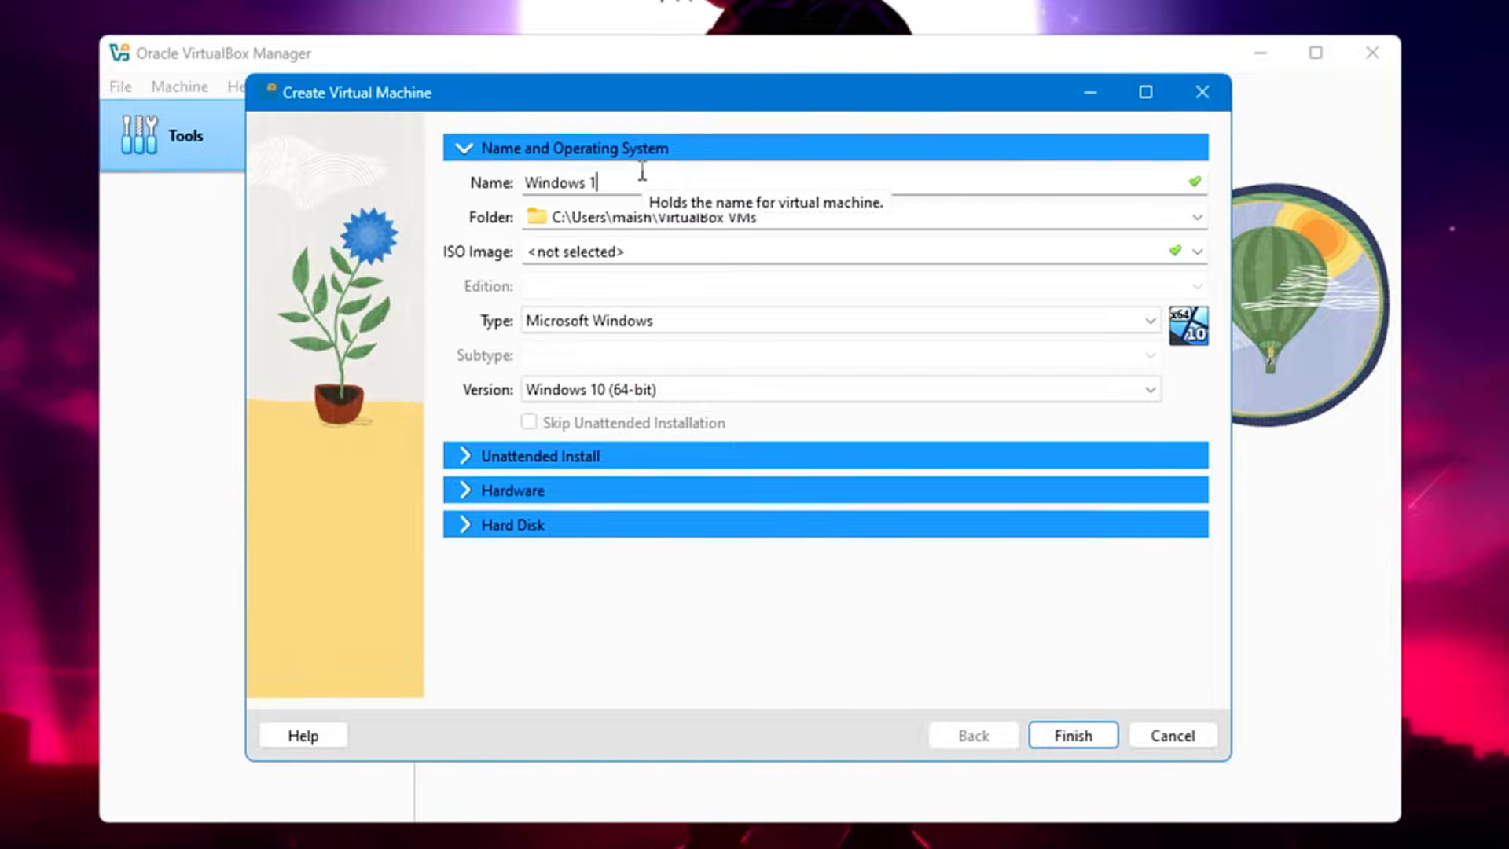
pyautogui.write('0')
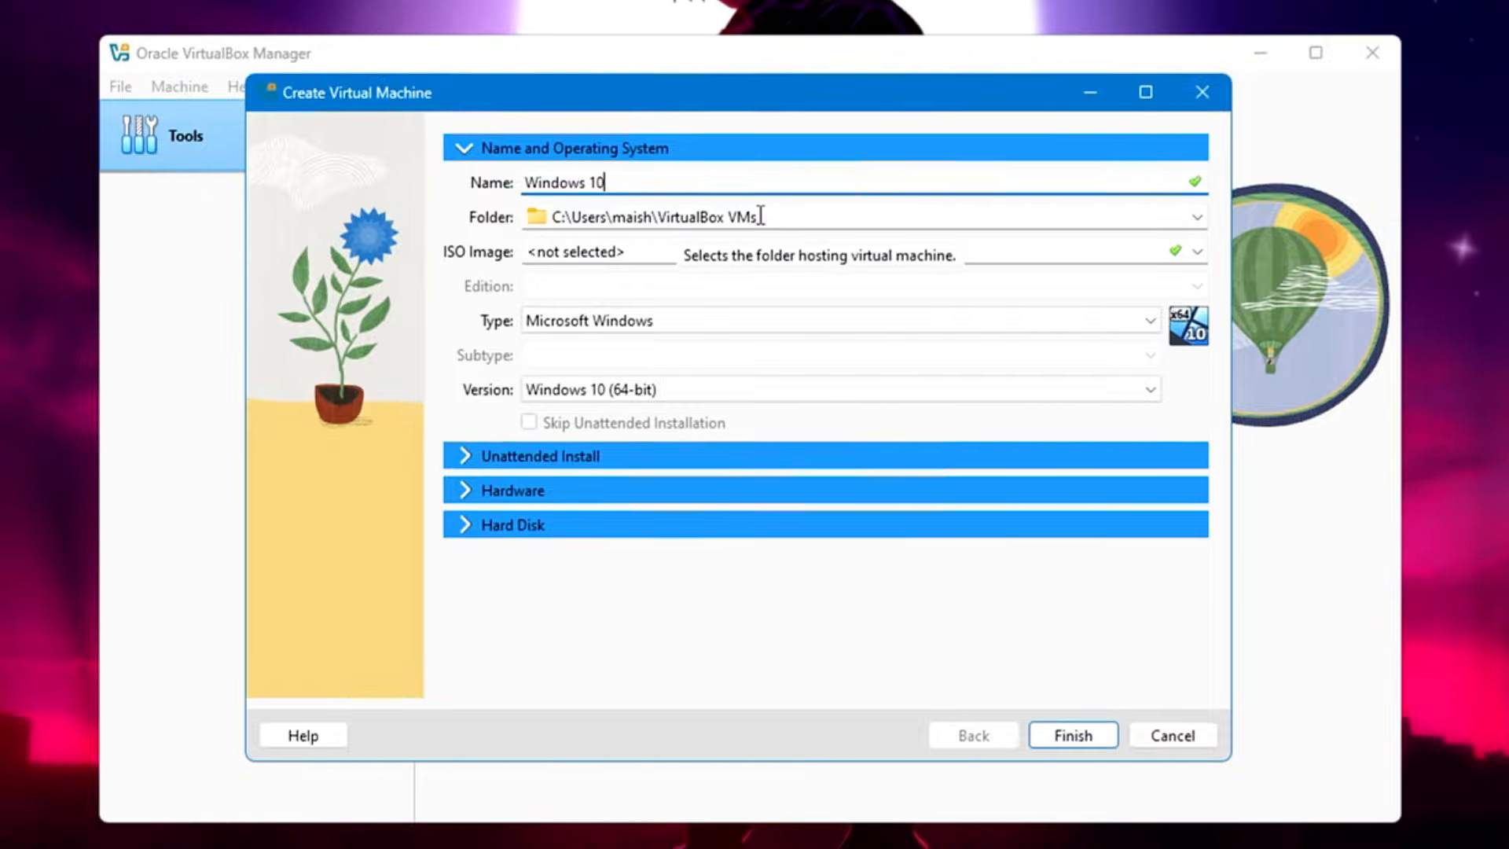
# Use Win10_22H2_English_x64v1.iso from drive F: as the ISO image and set the edition to Windows 10 Pro
pyautogui.click(1197, 251)
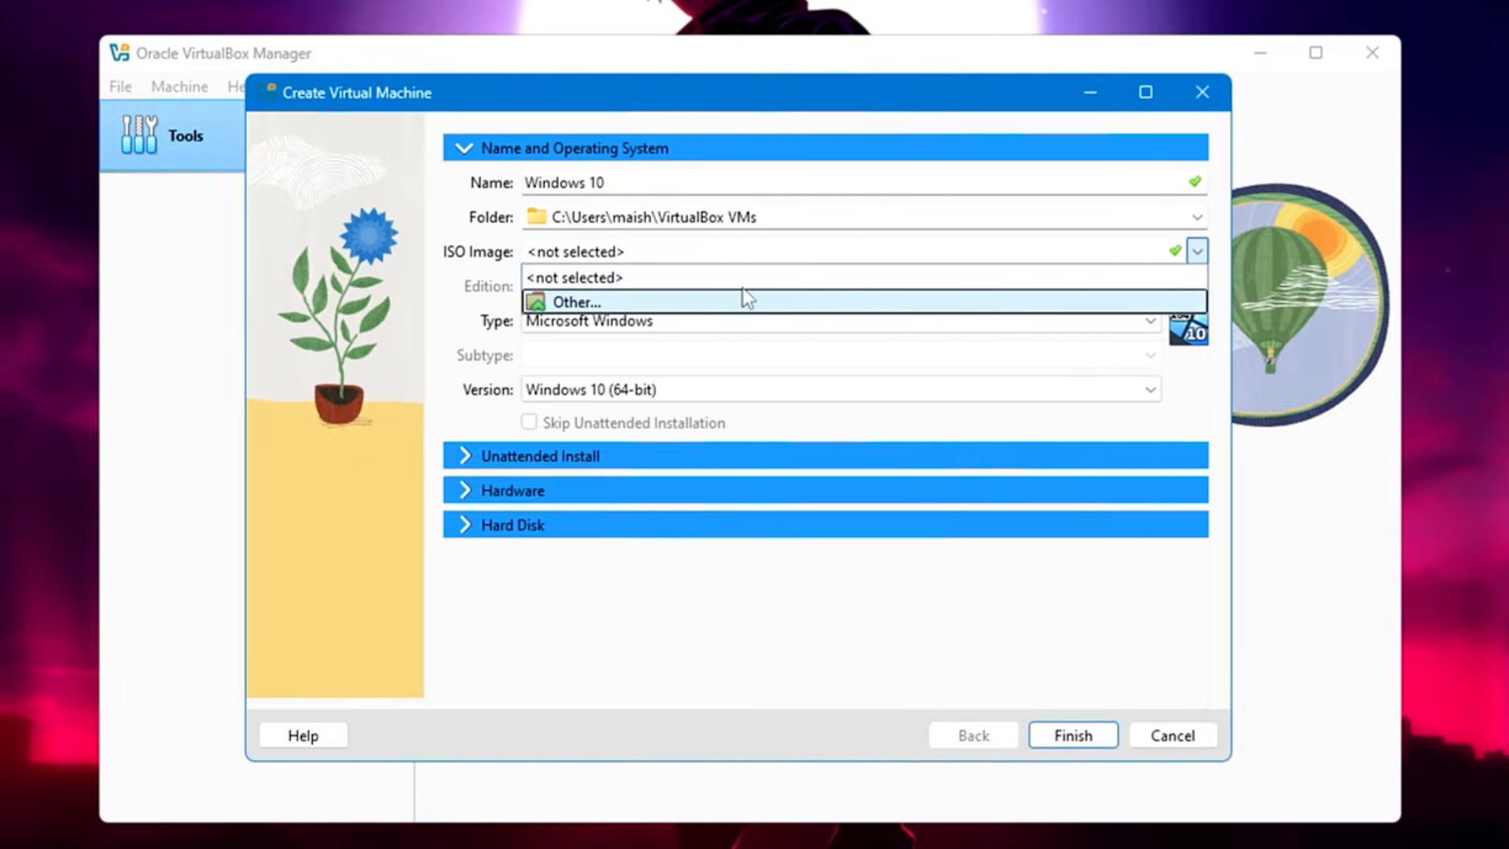
pyautogui.click(603, 300)
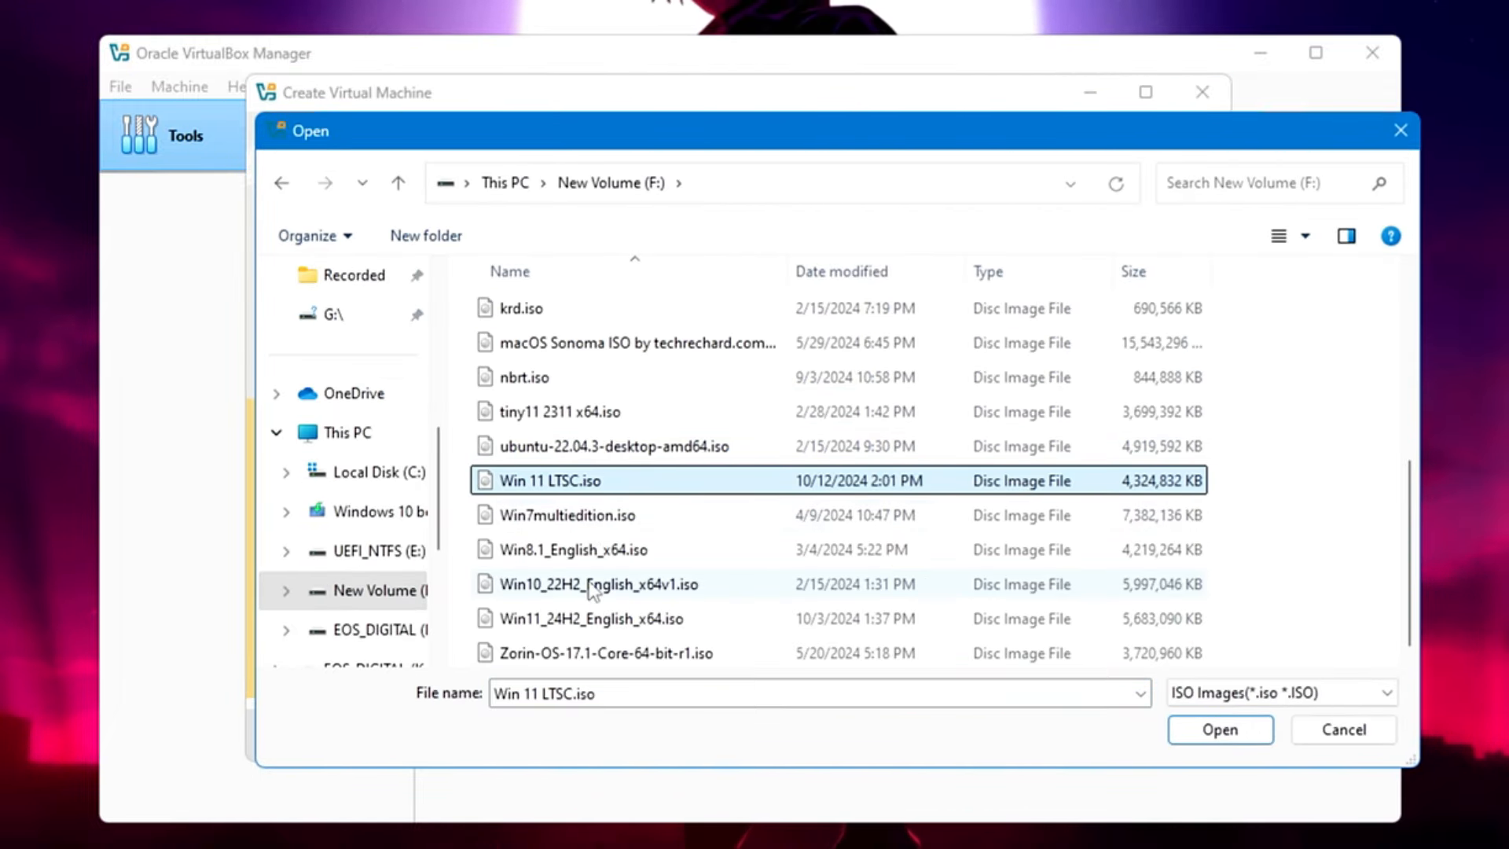
pyautogui.click(591, 585)
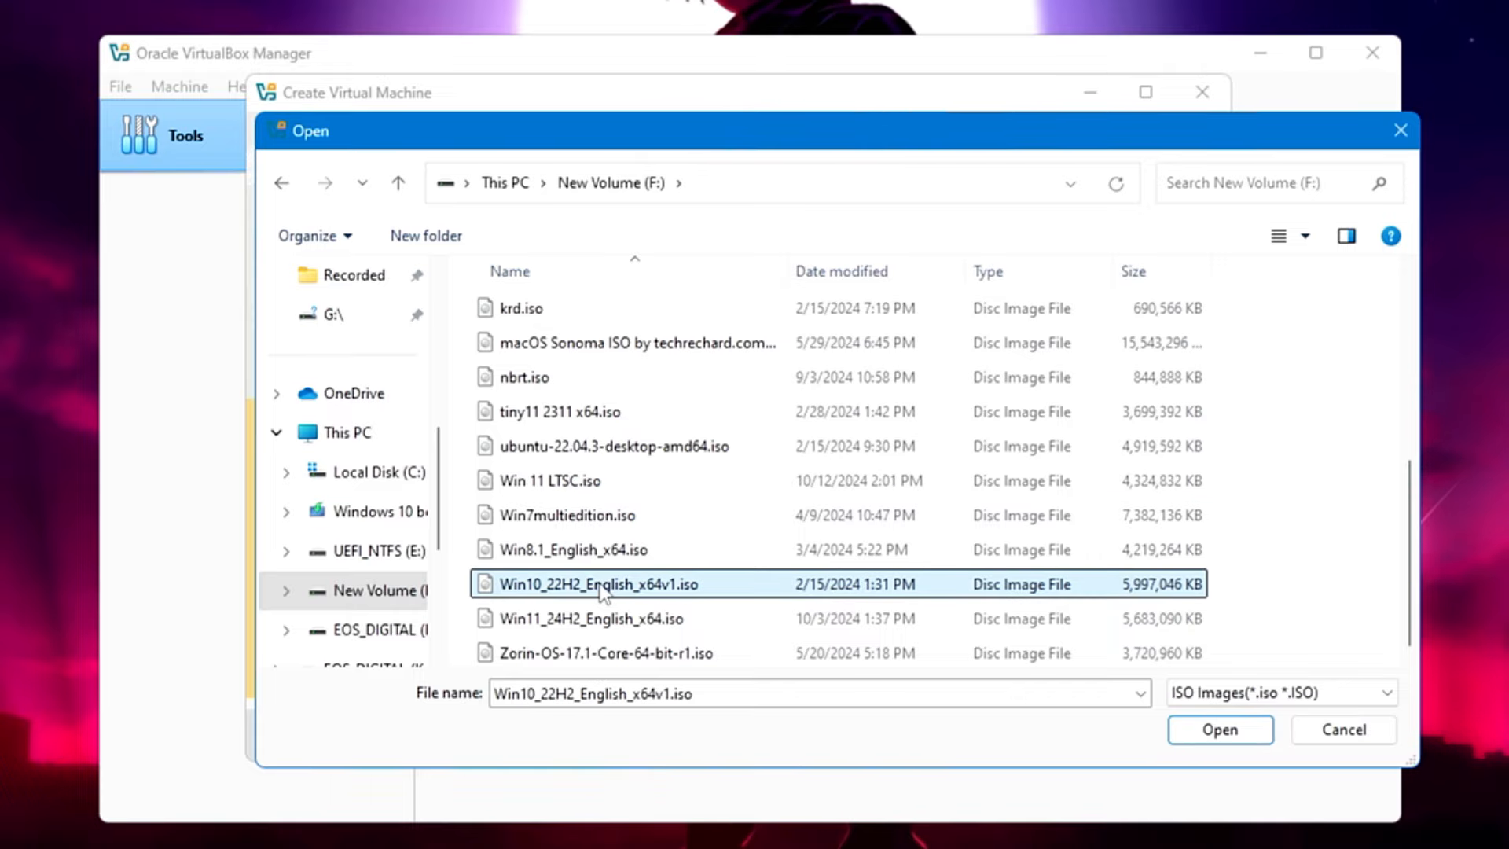
pyautogui.click(1219, 731)
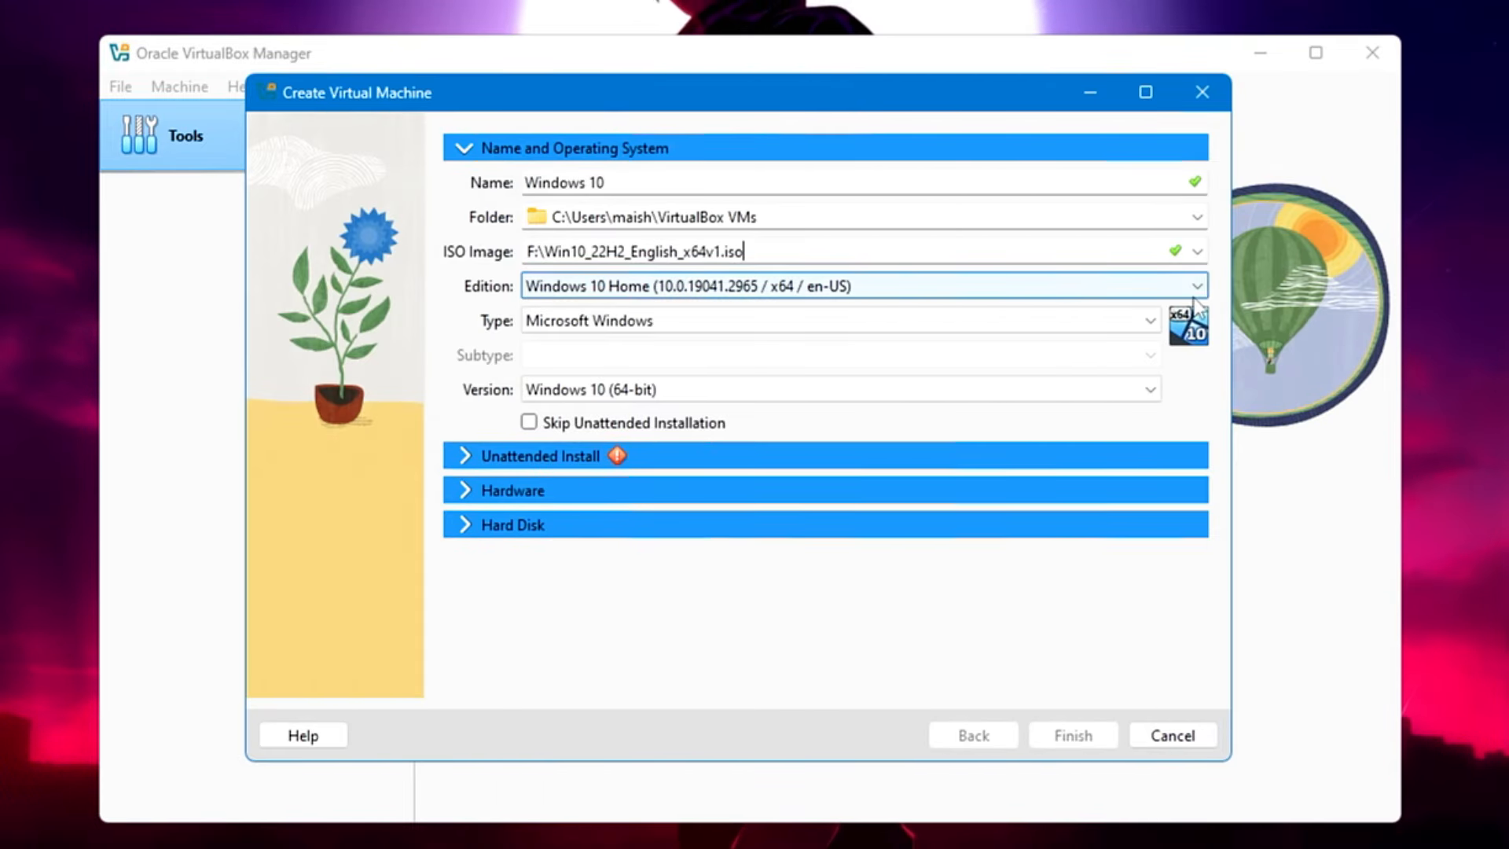
pyautogui.click(1195, 292)
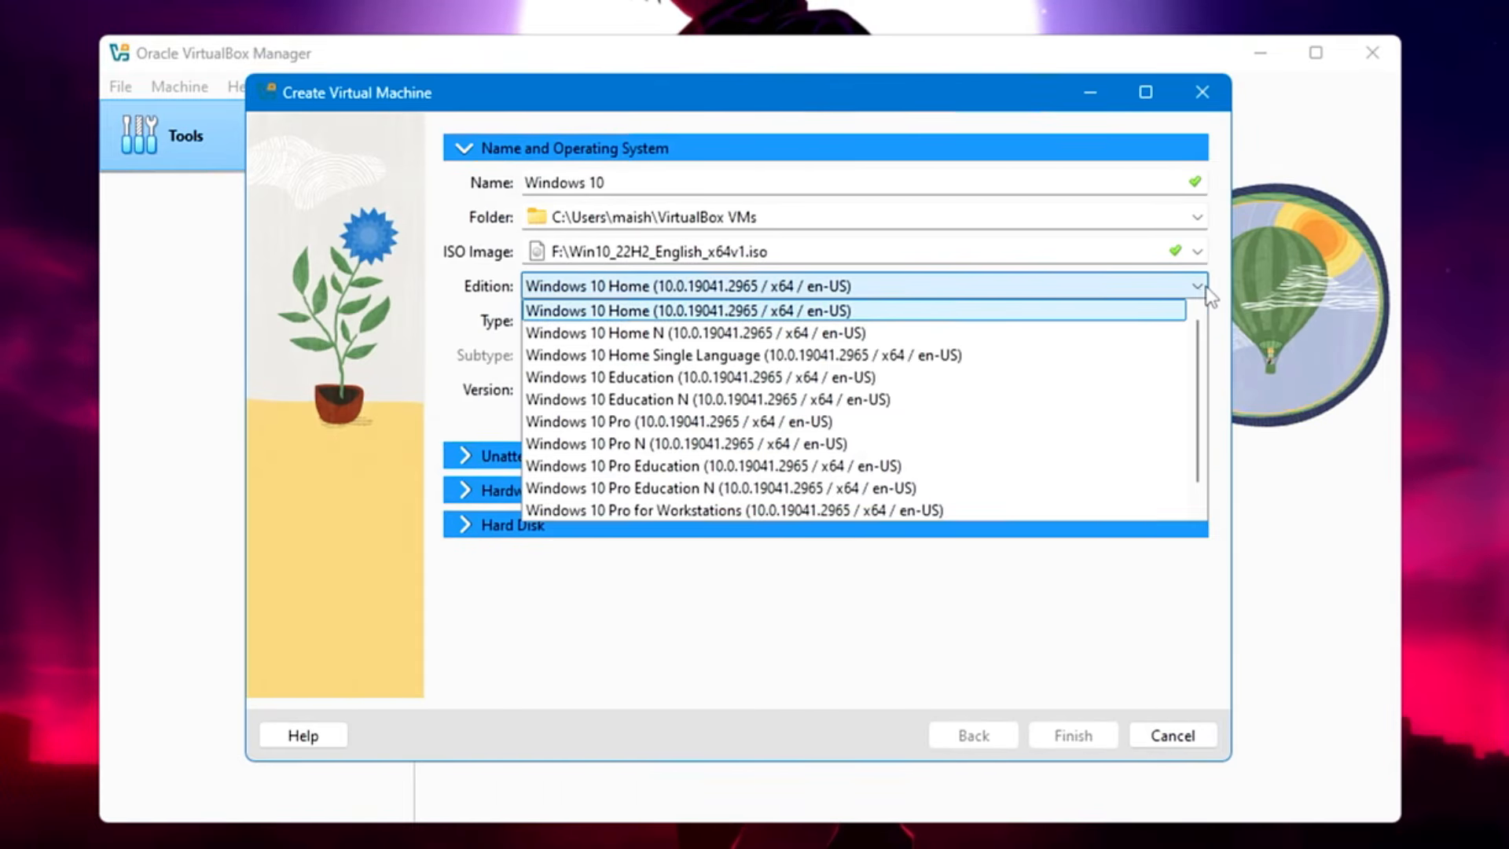
pyautogui.click(640, 424)
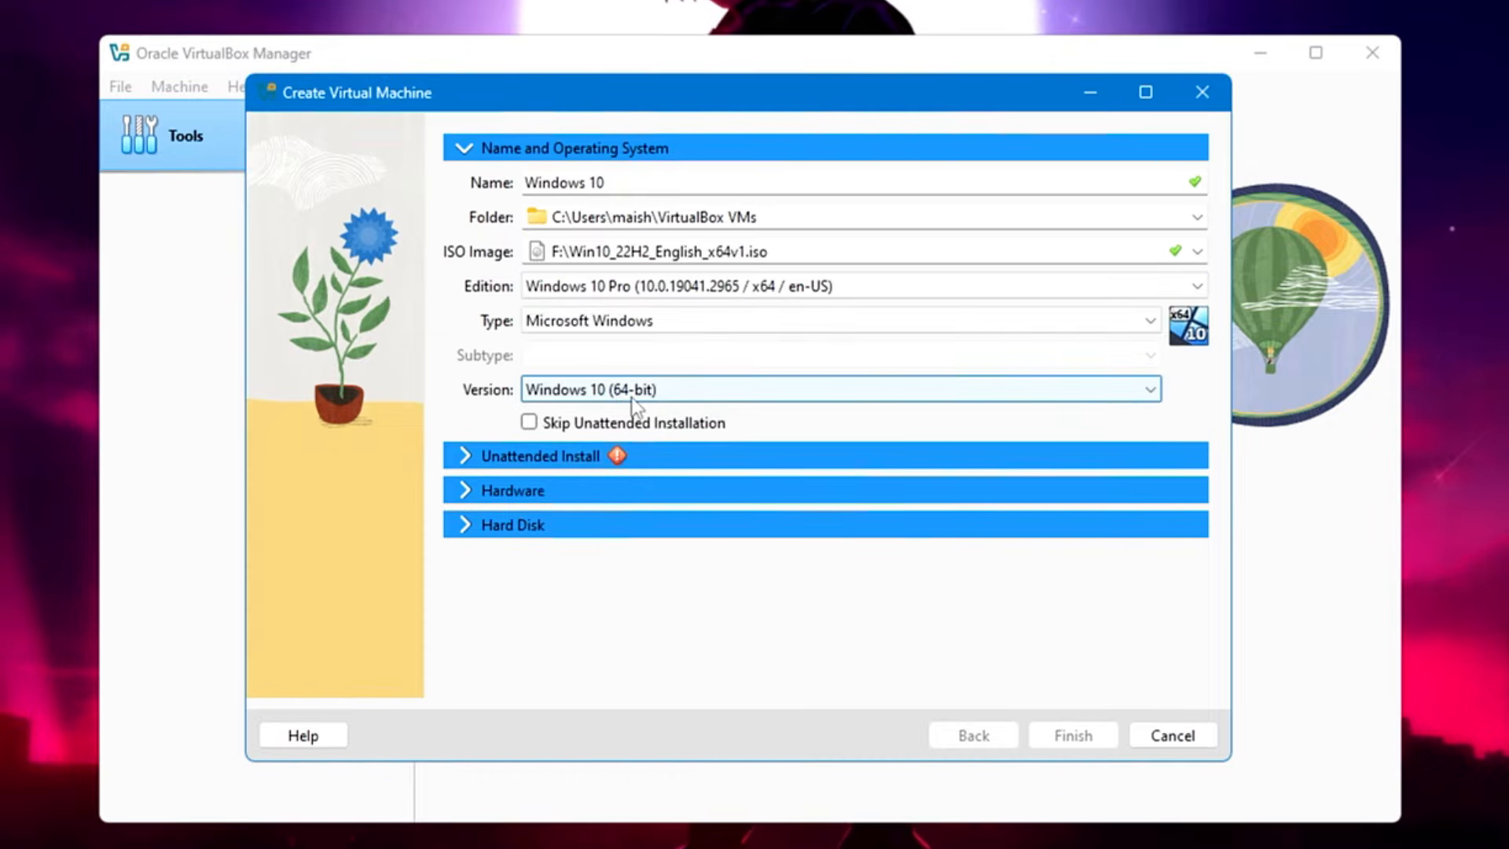
# Review the new virtual machine's unattended install, hardware and hard disk settings
pyautogui.click(468, 459)
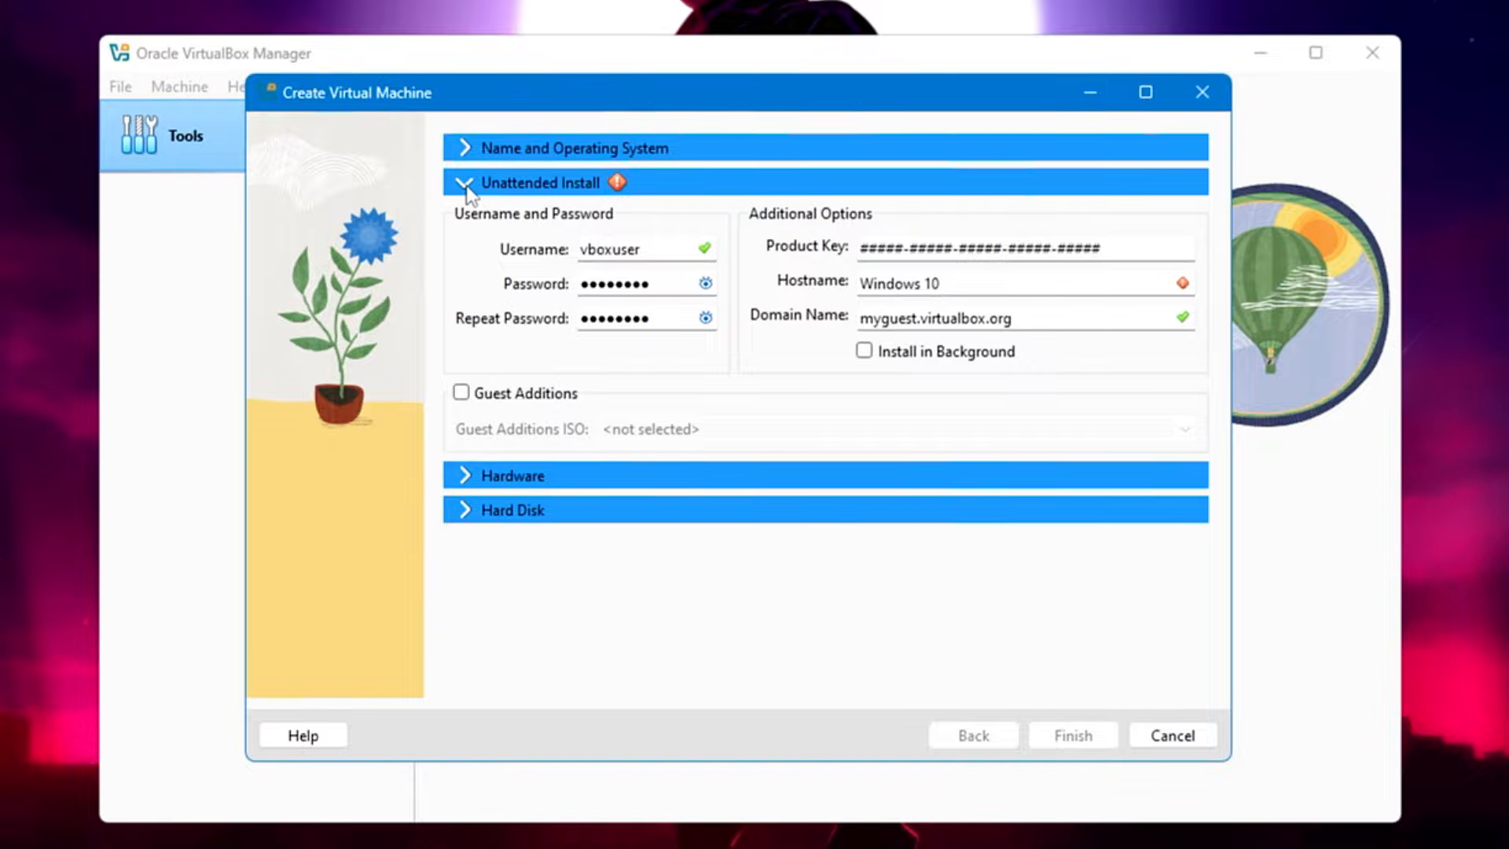
pyautogui.click(467, 474)
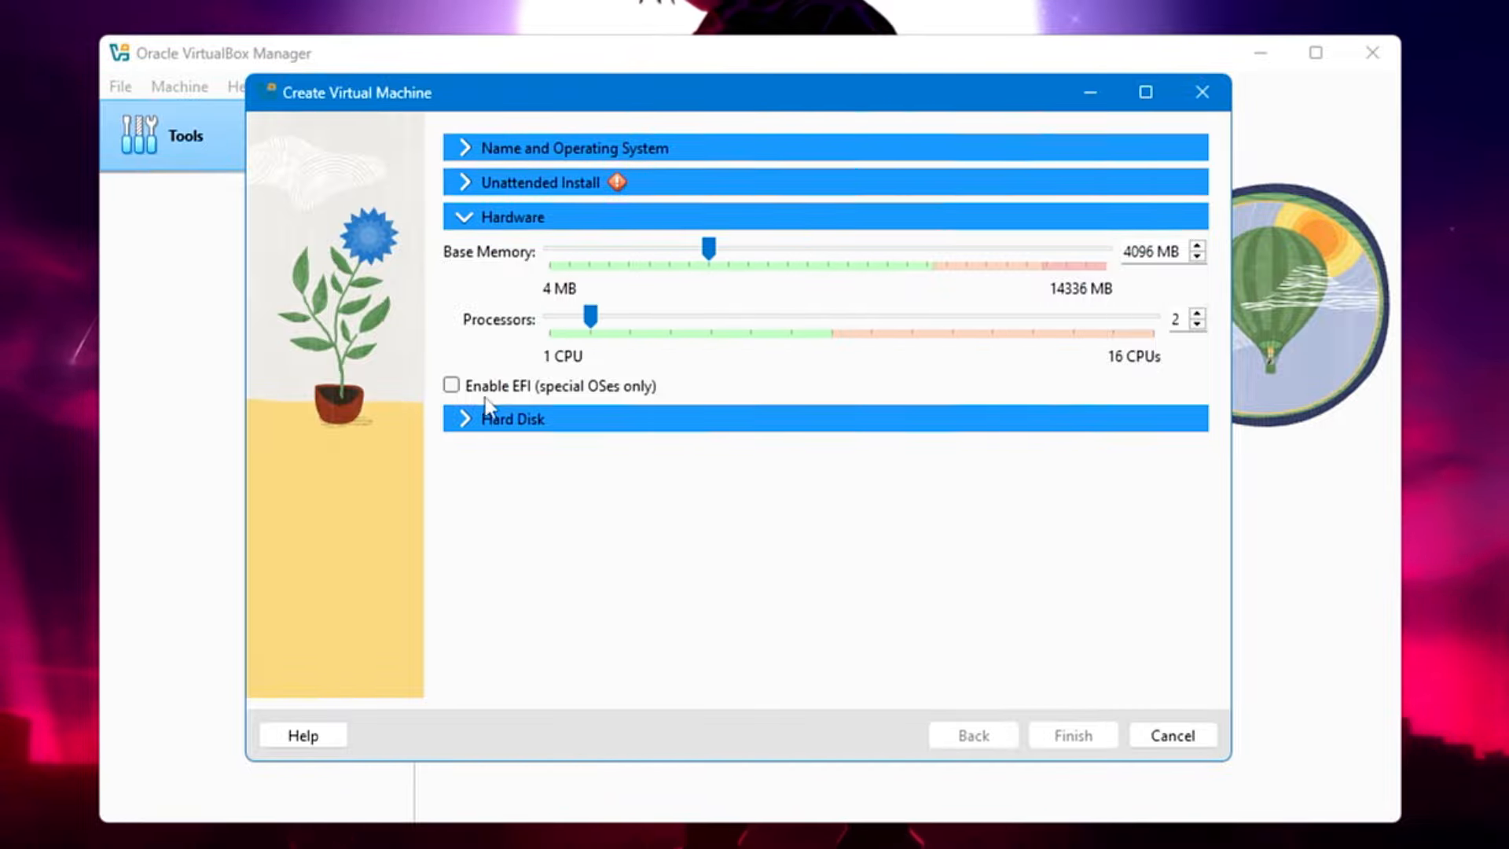
pyautogui.click(473, 423)
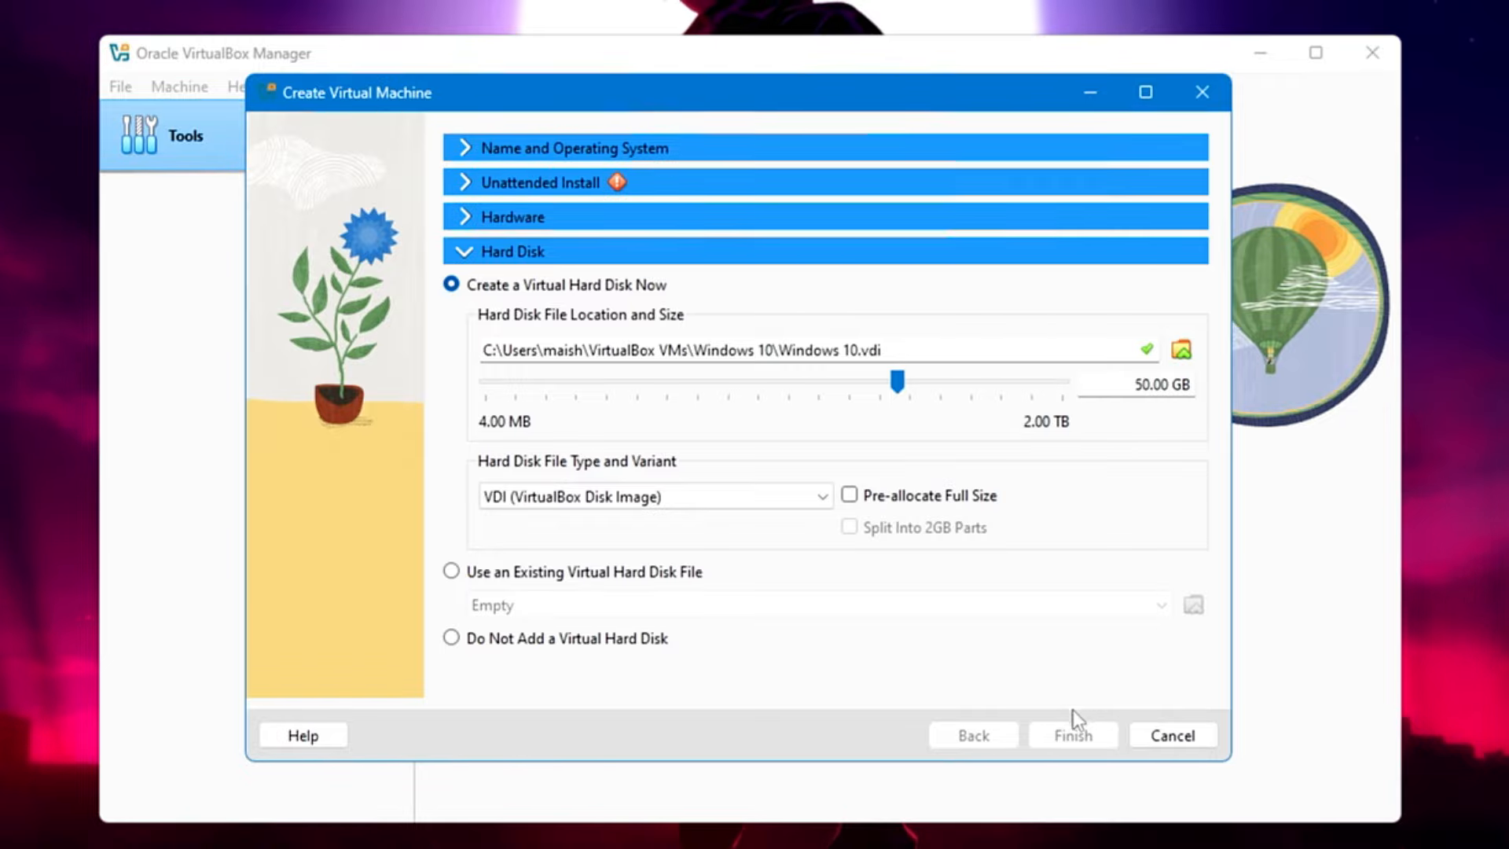
# In the unattended install settings, enter and repeat a new password for the guest account
pyautogui.click(542, 182)
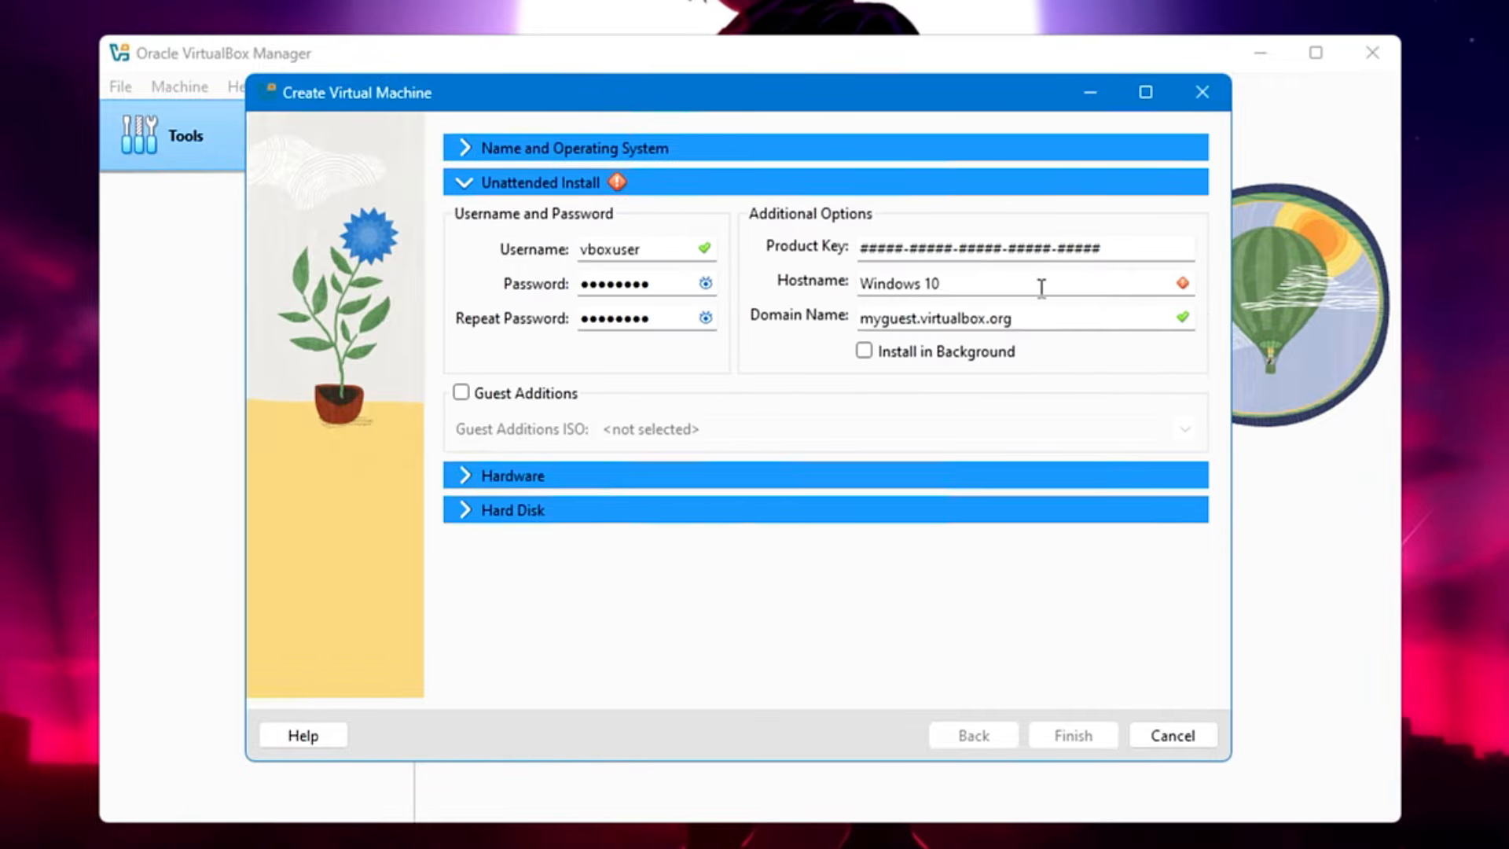
pyautogui.click(1041, 287)
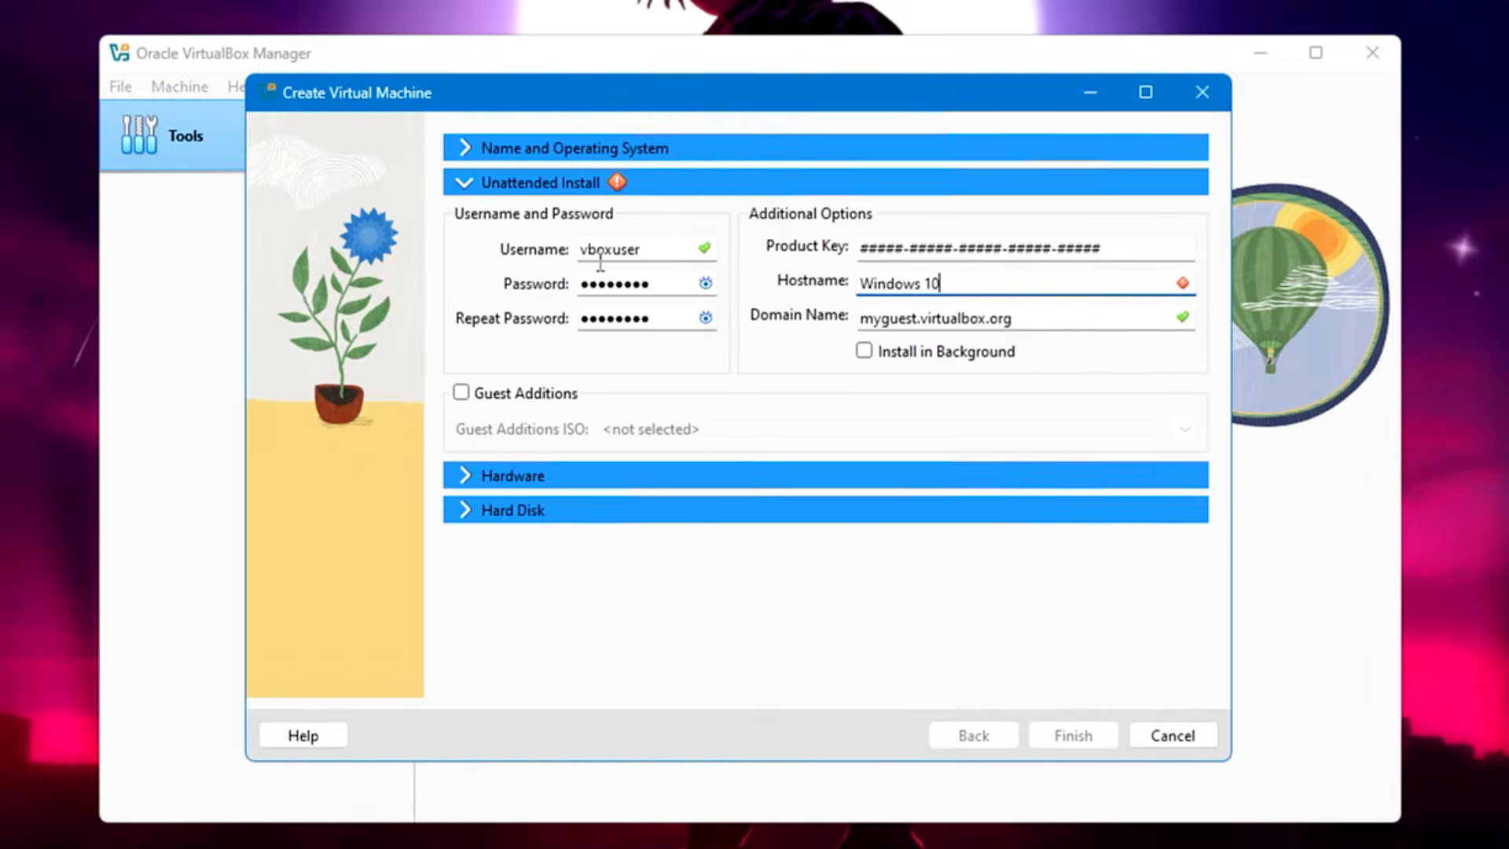
pyautogui.doubleClick(670, 283)
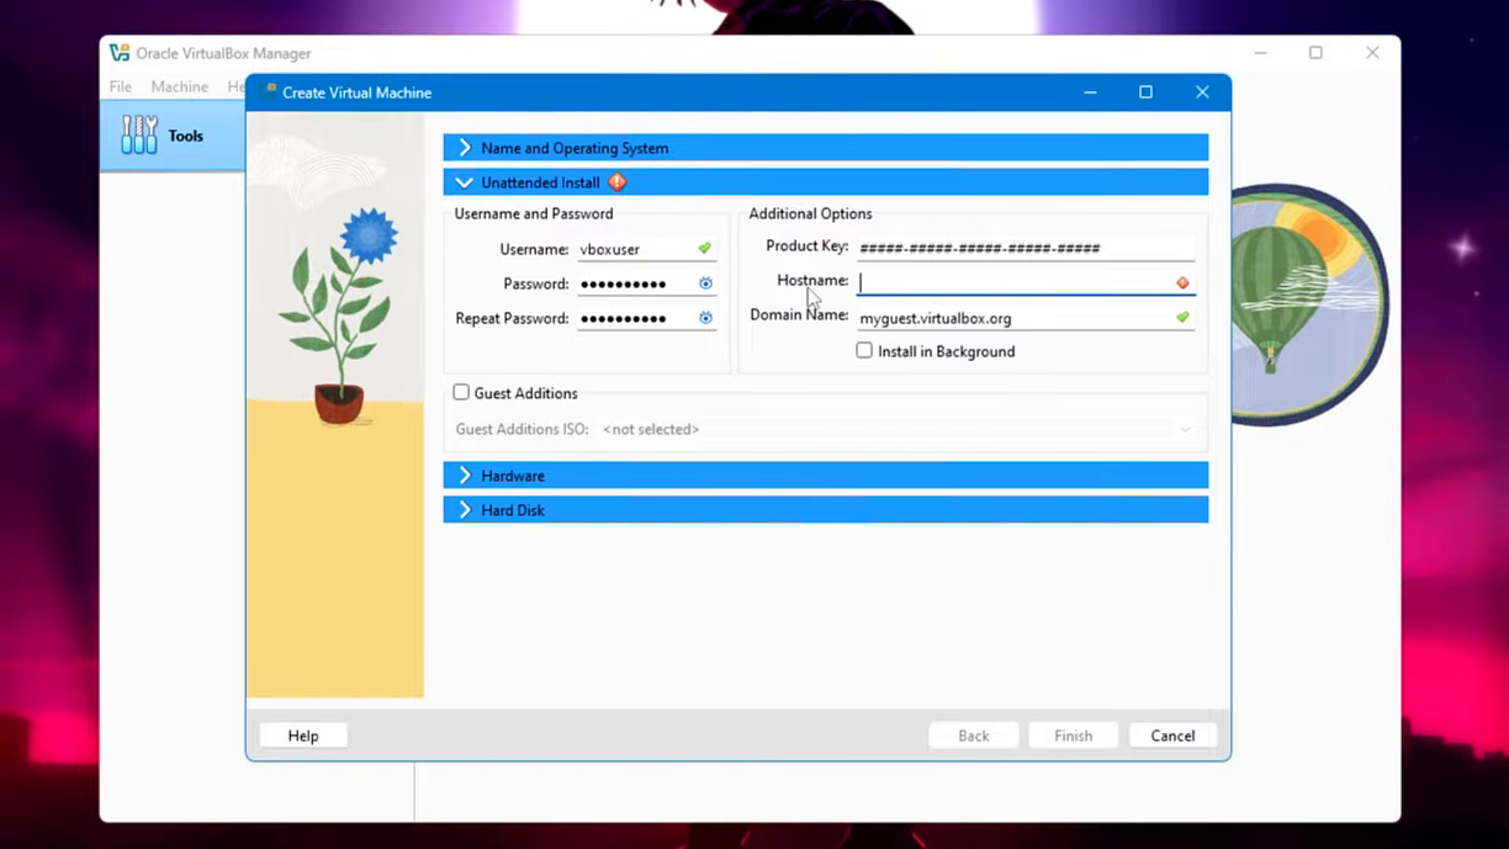
# Set the unattended install hostname to Win10 and finish creating the virtual machine
pyautogui.write('Wi')
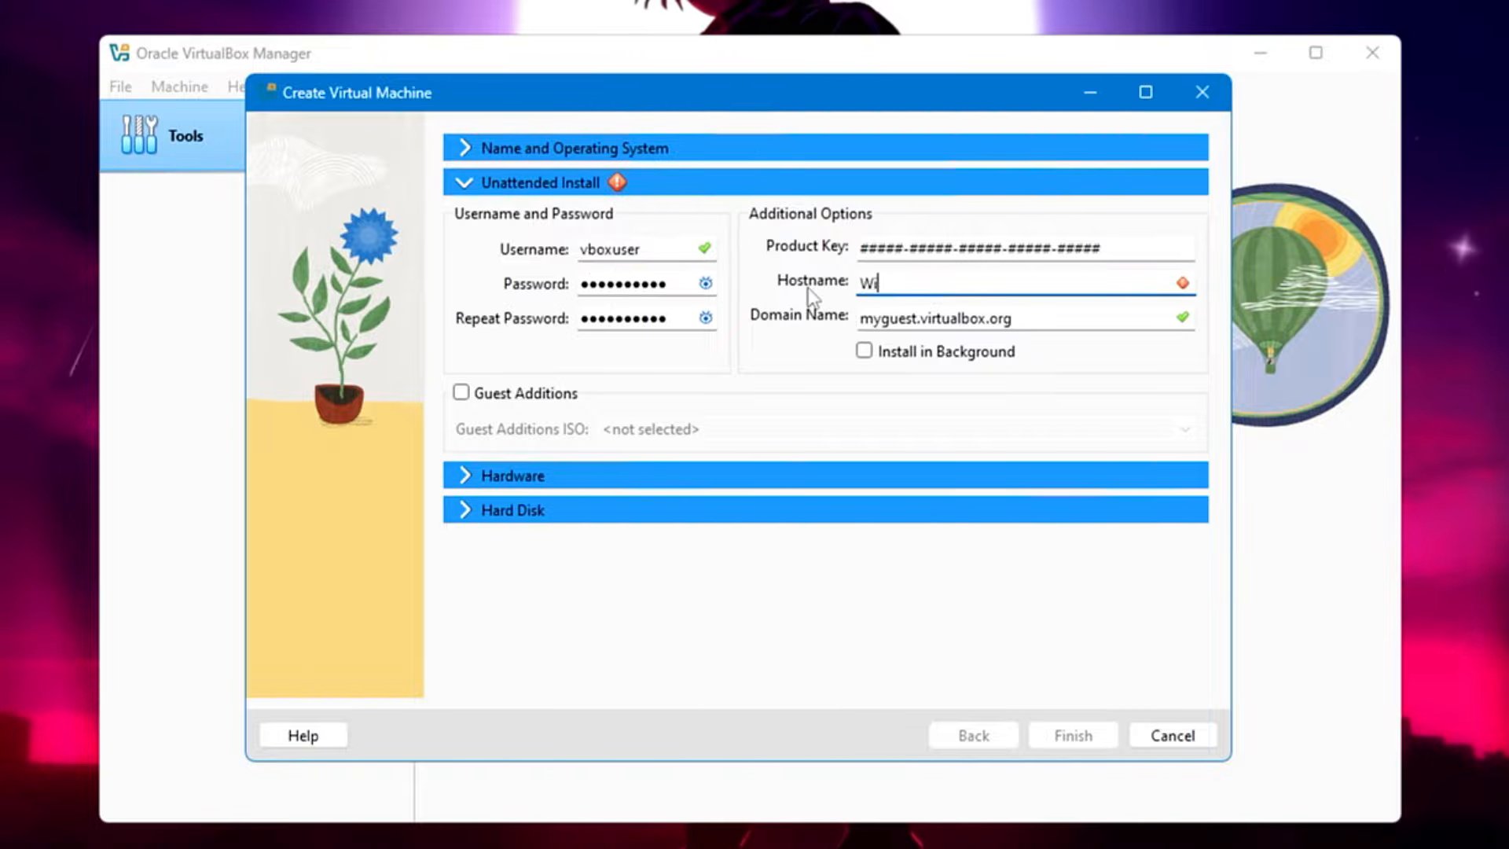
pyautogui.write('n10')
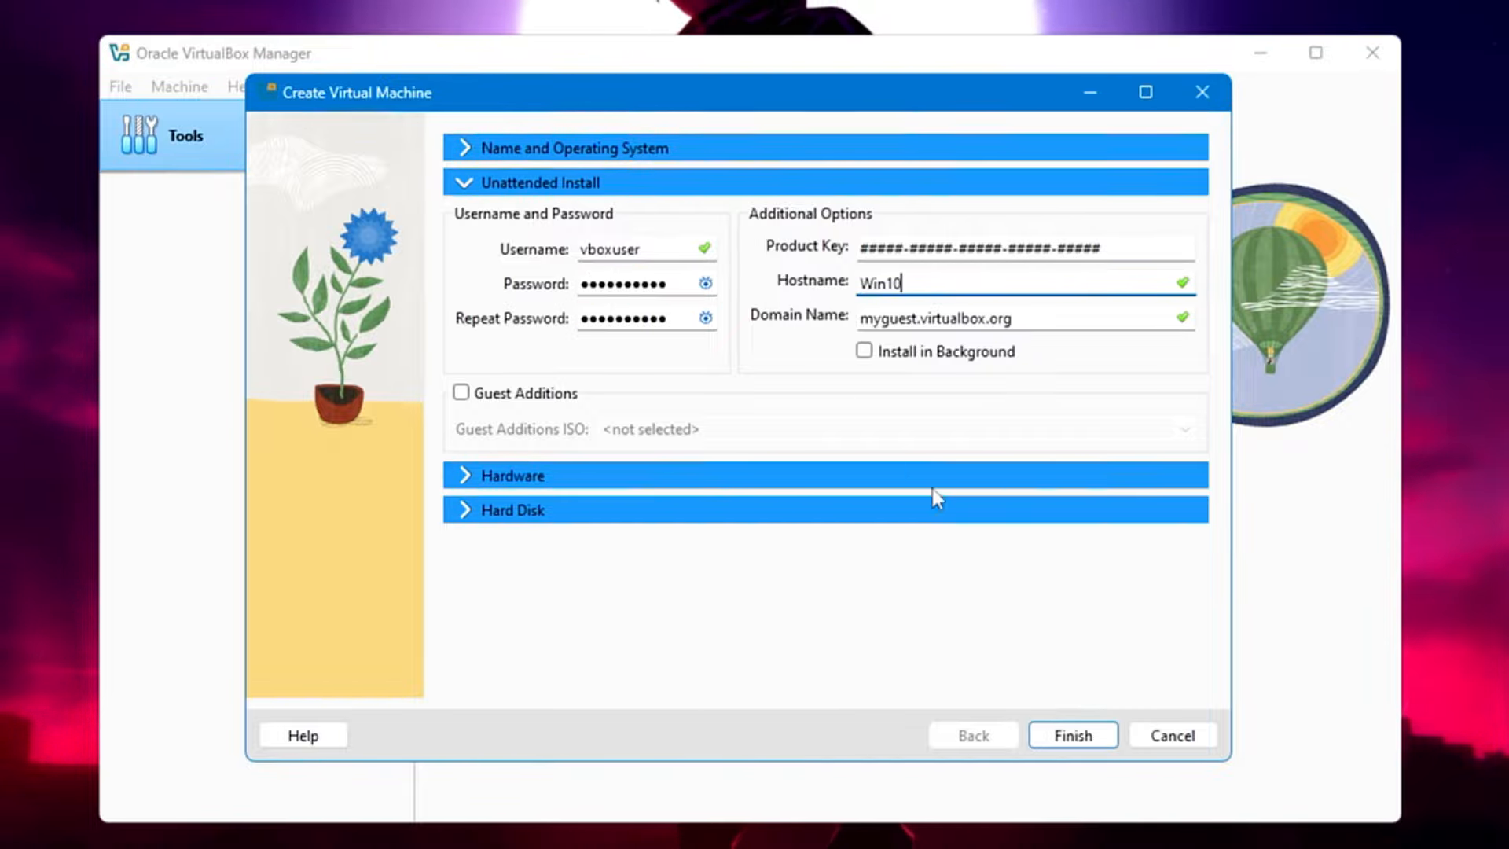
pyautogui.click(1059, 731)
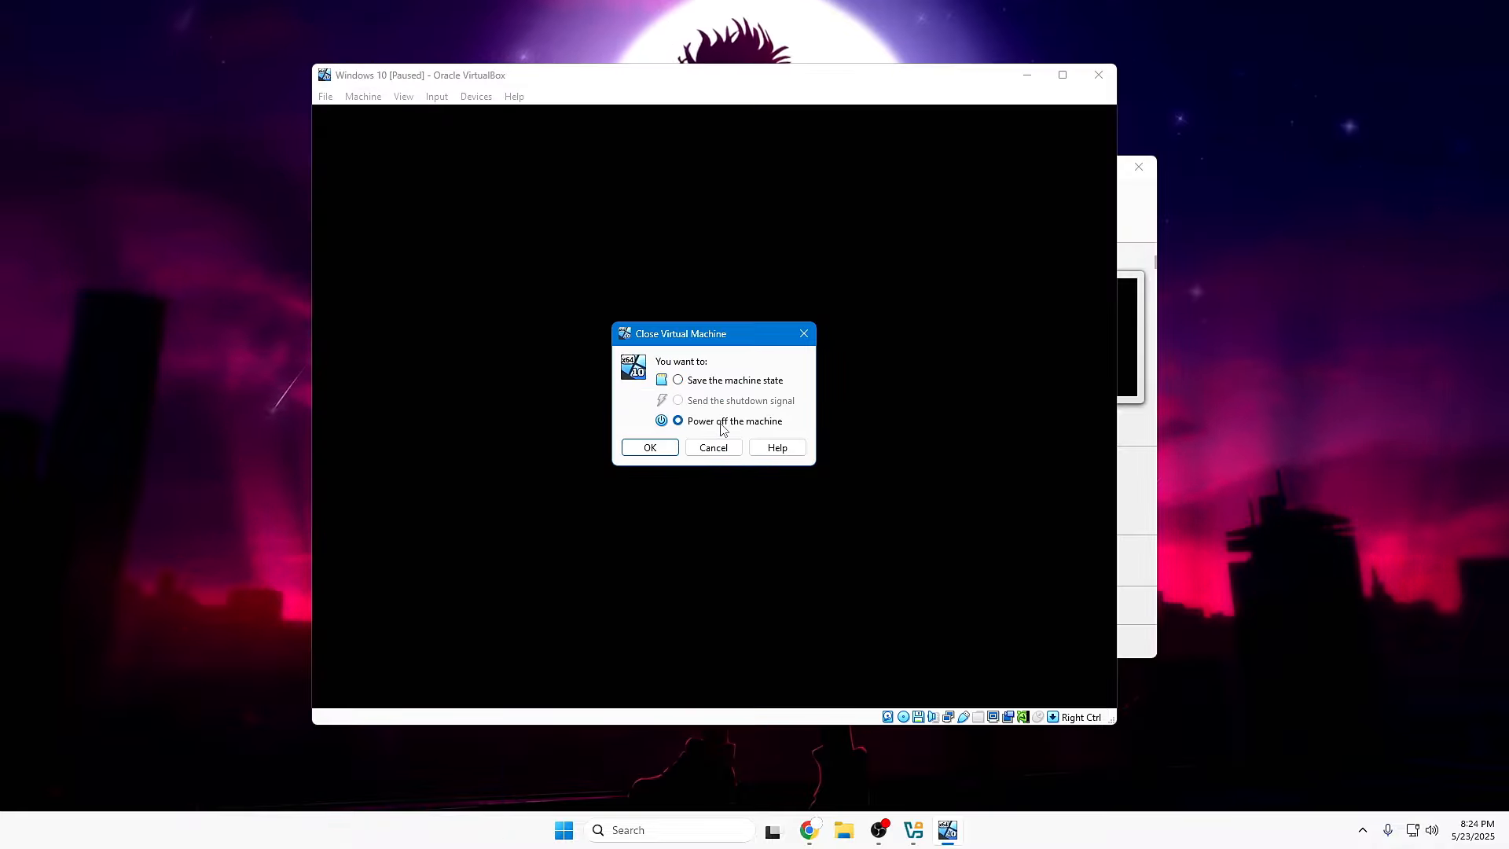
# Power off the Windows 10 virtual machine and close Oracle VirtualBox Manager
pyautogui.click(670, 448)
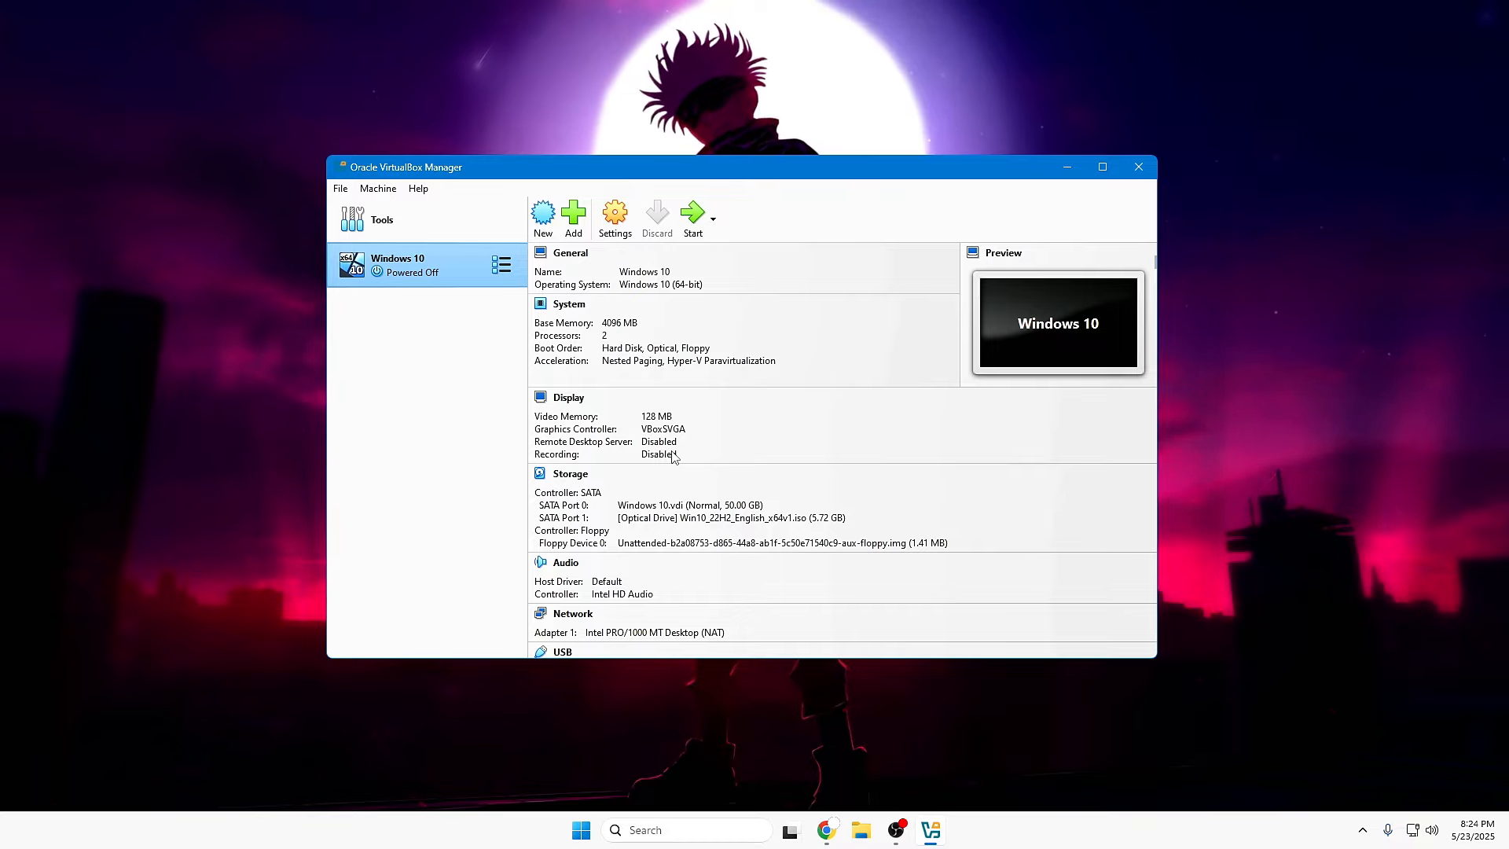
pyautogui.hotkey('alt', 'F4')
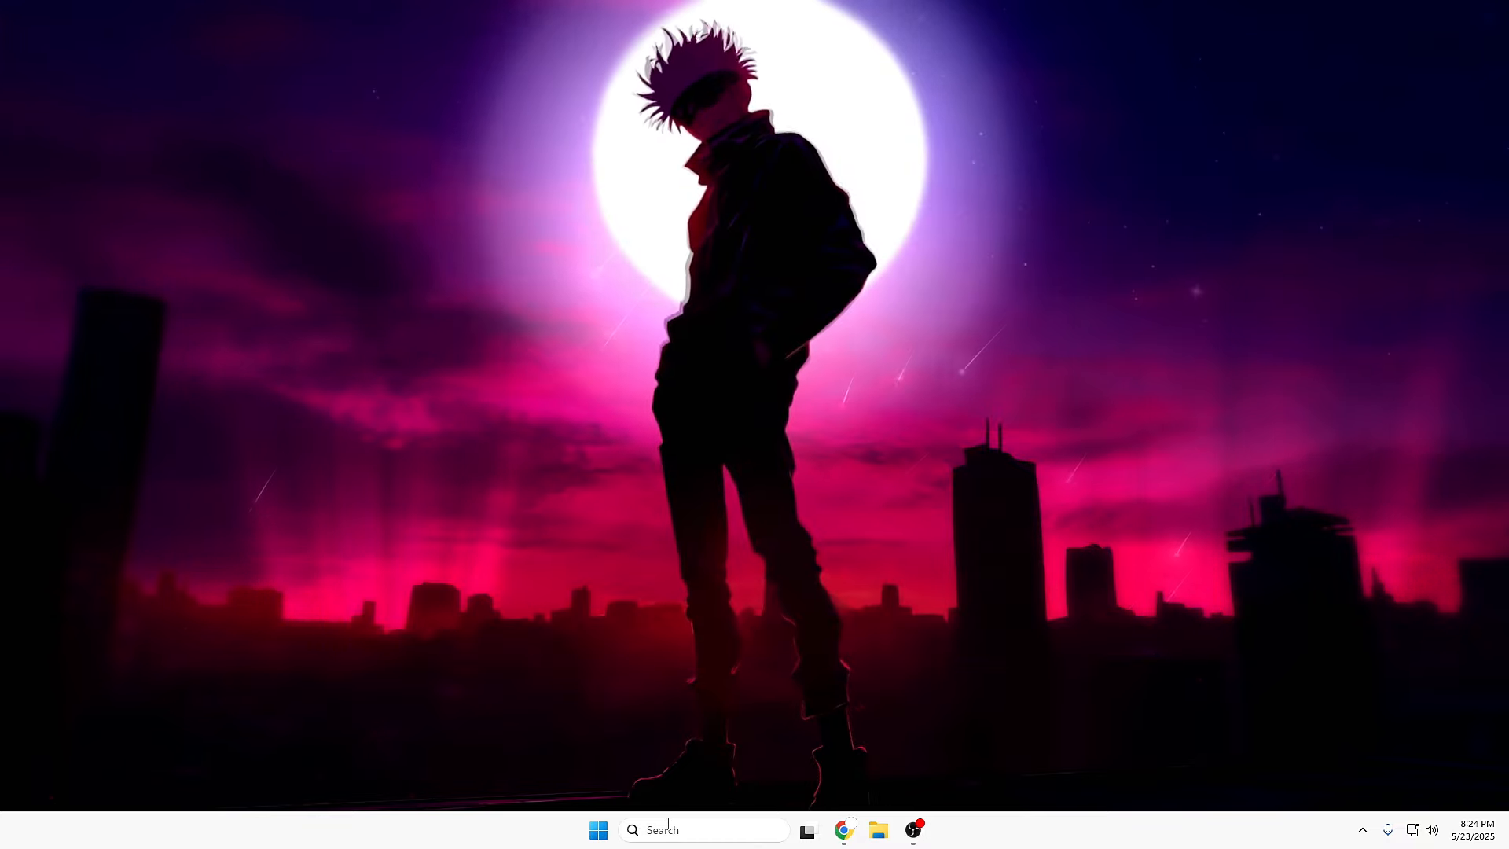
# Open Windows Features from Windows search, check the Windows Sandbox entry, and close the dialog
pyautogui.click(666, 825)
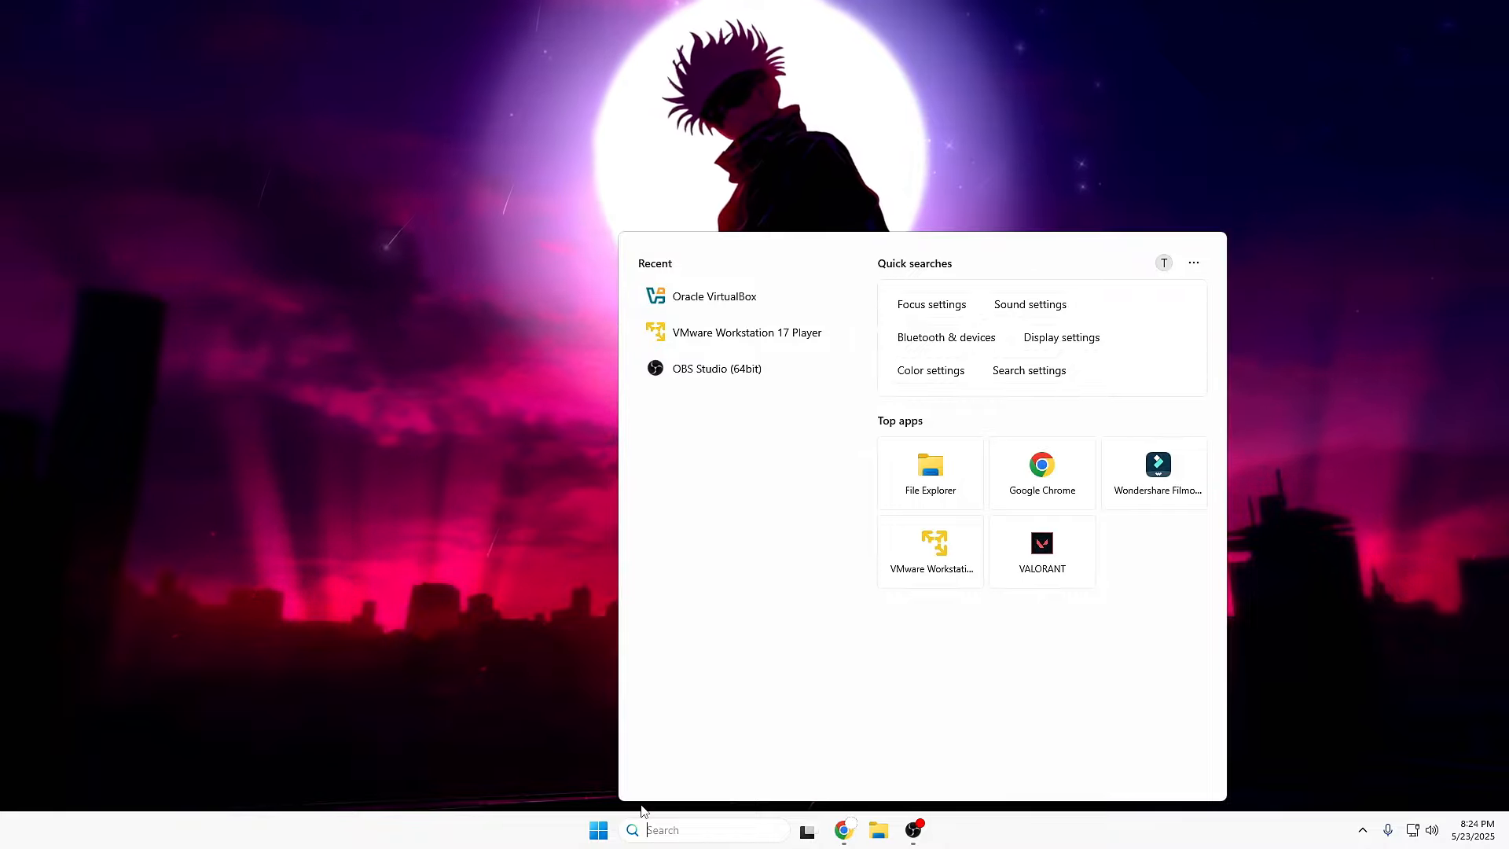
pyautogui.write('turn windows')
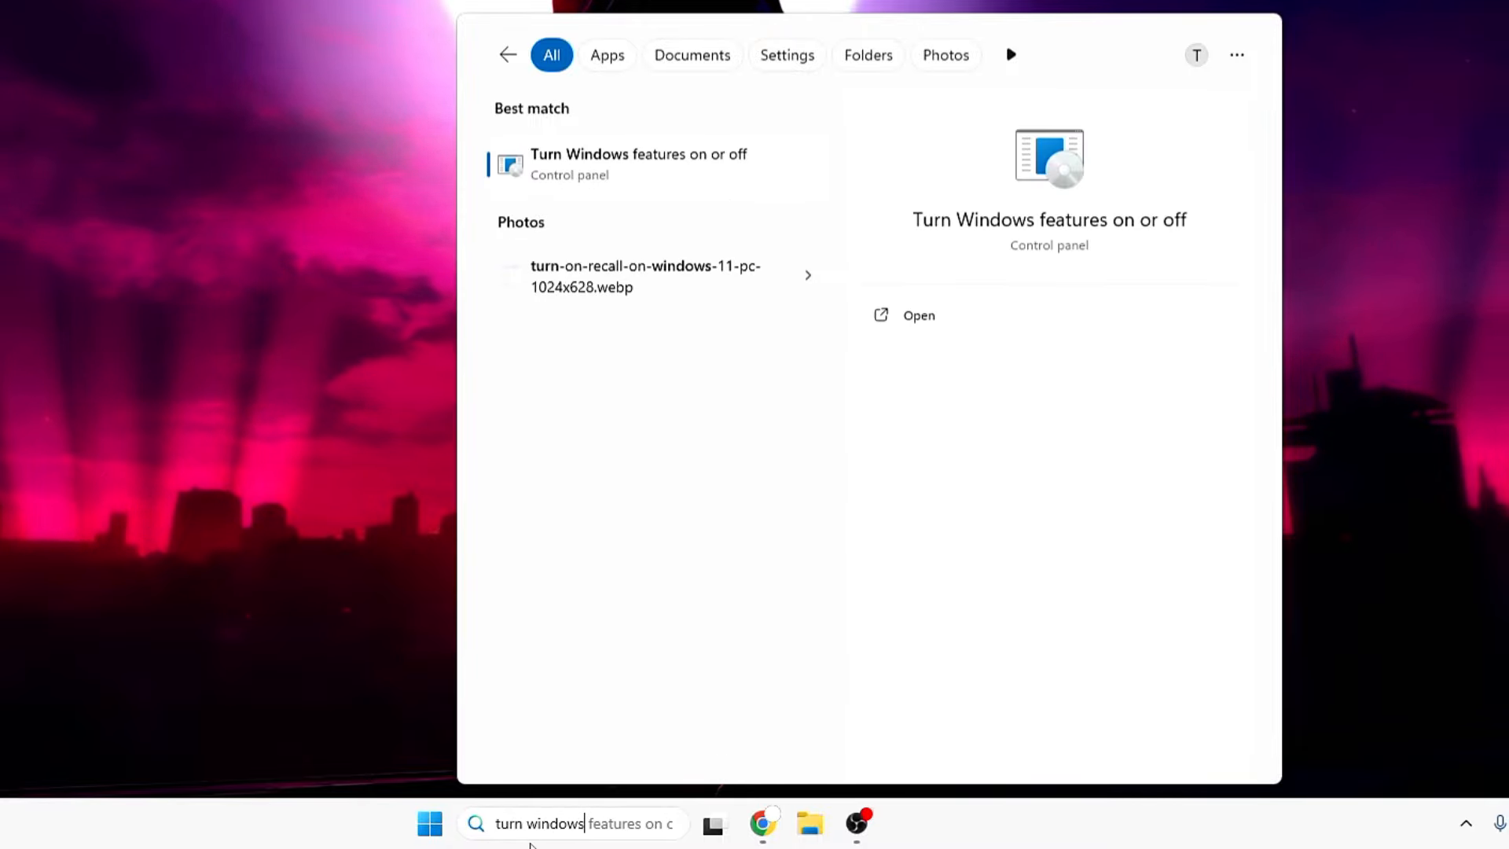
pyautogui.click(629, 173)
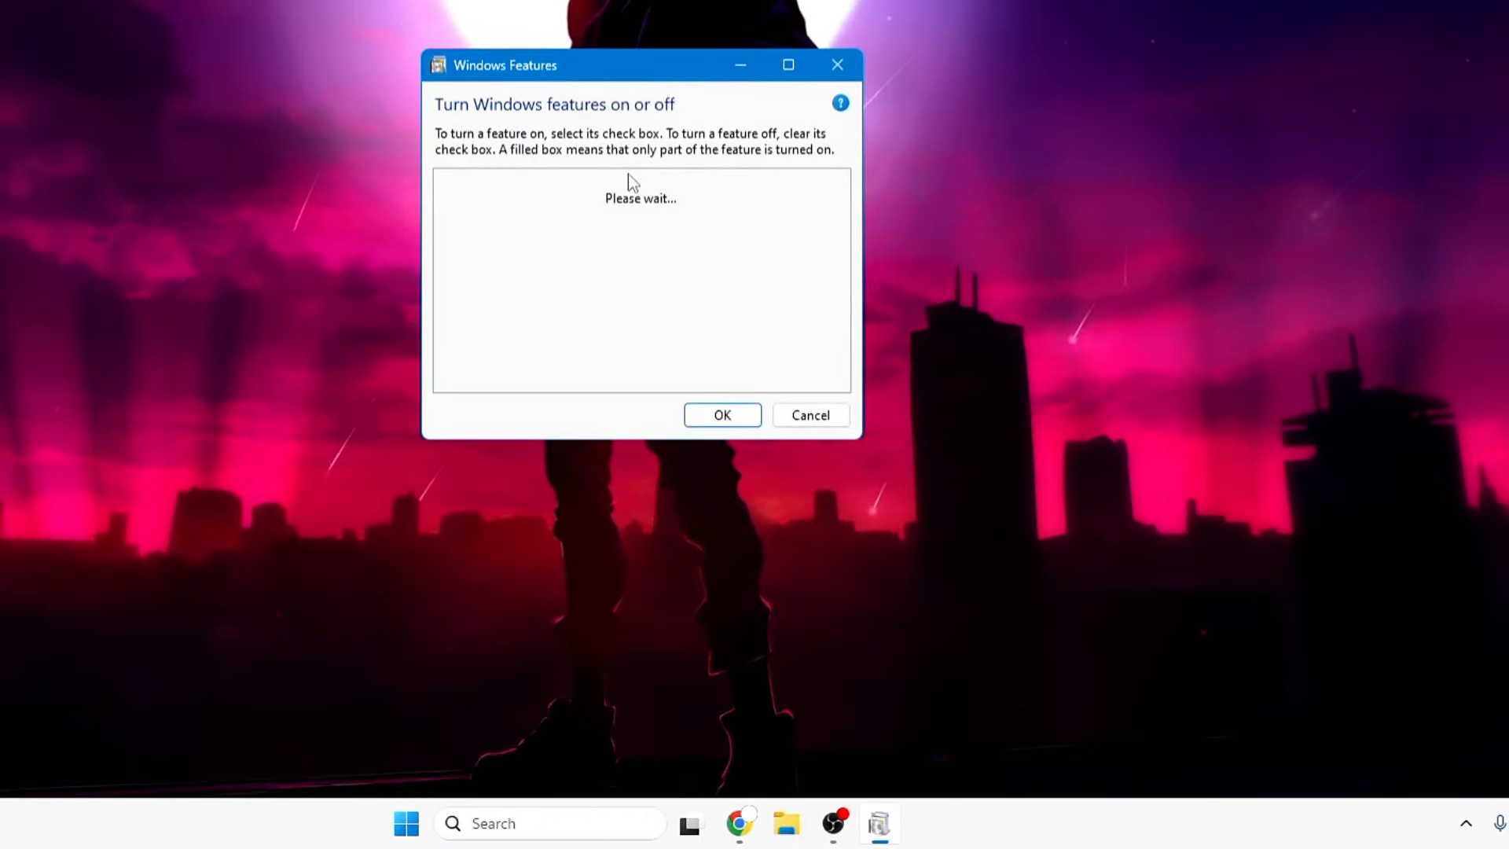
pyautogui.press('w')
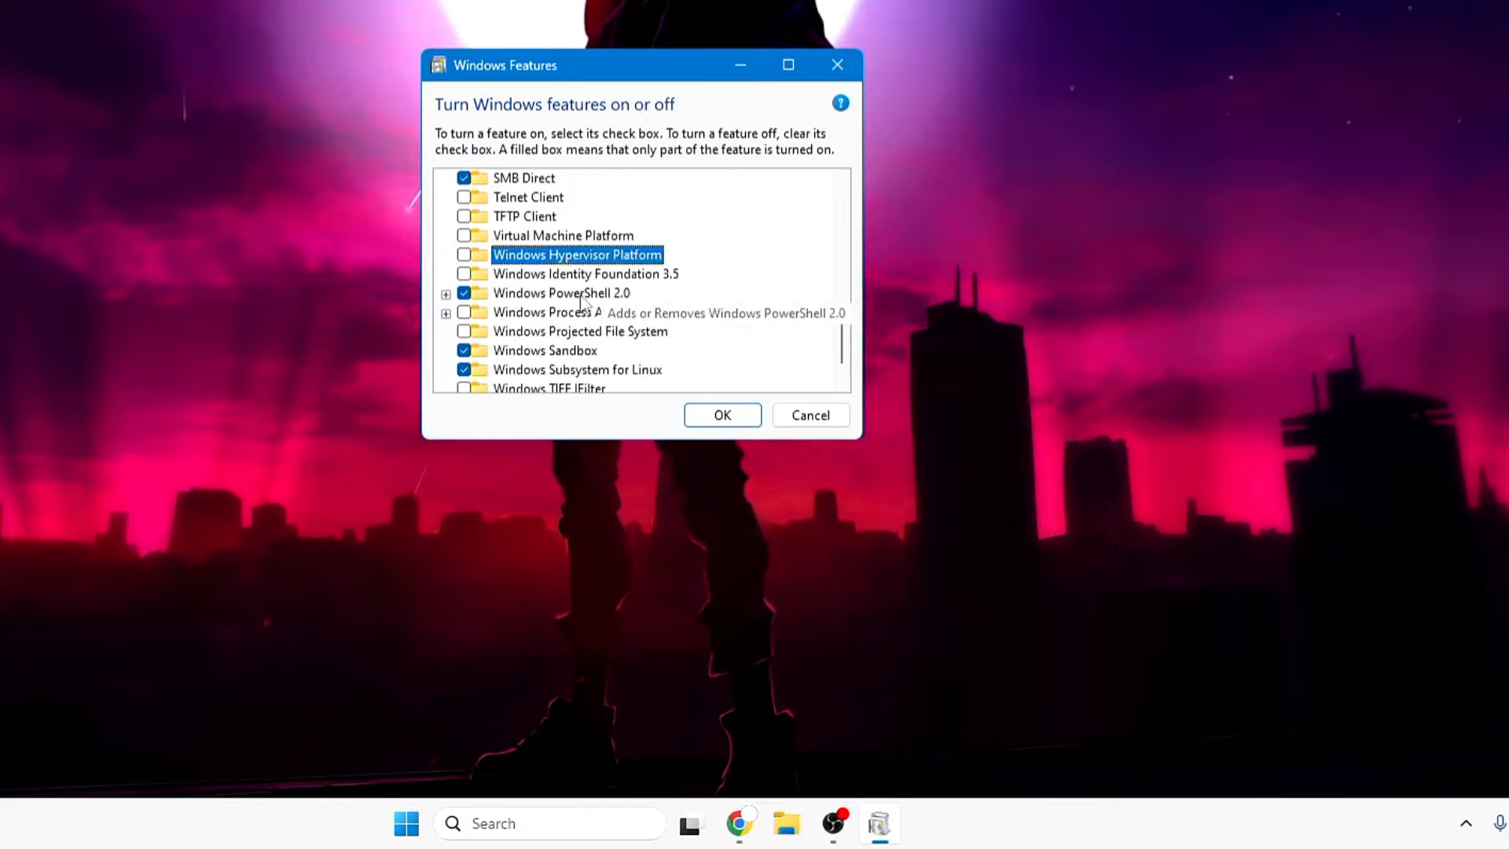
pyautogui.scroll(-1, 535, 346)
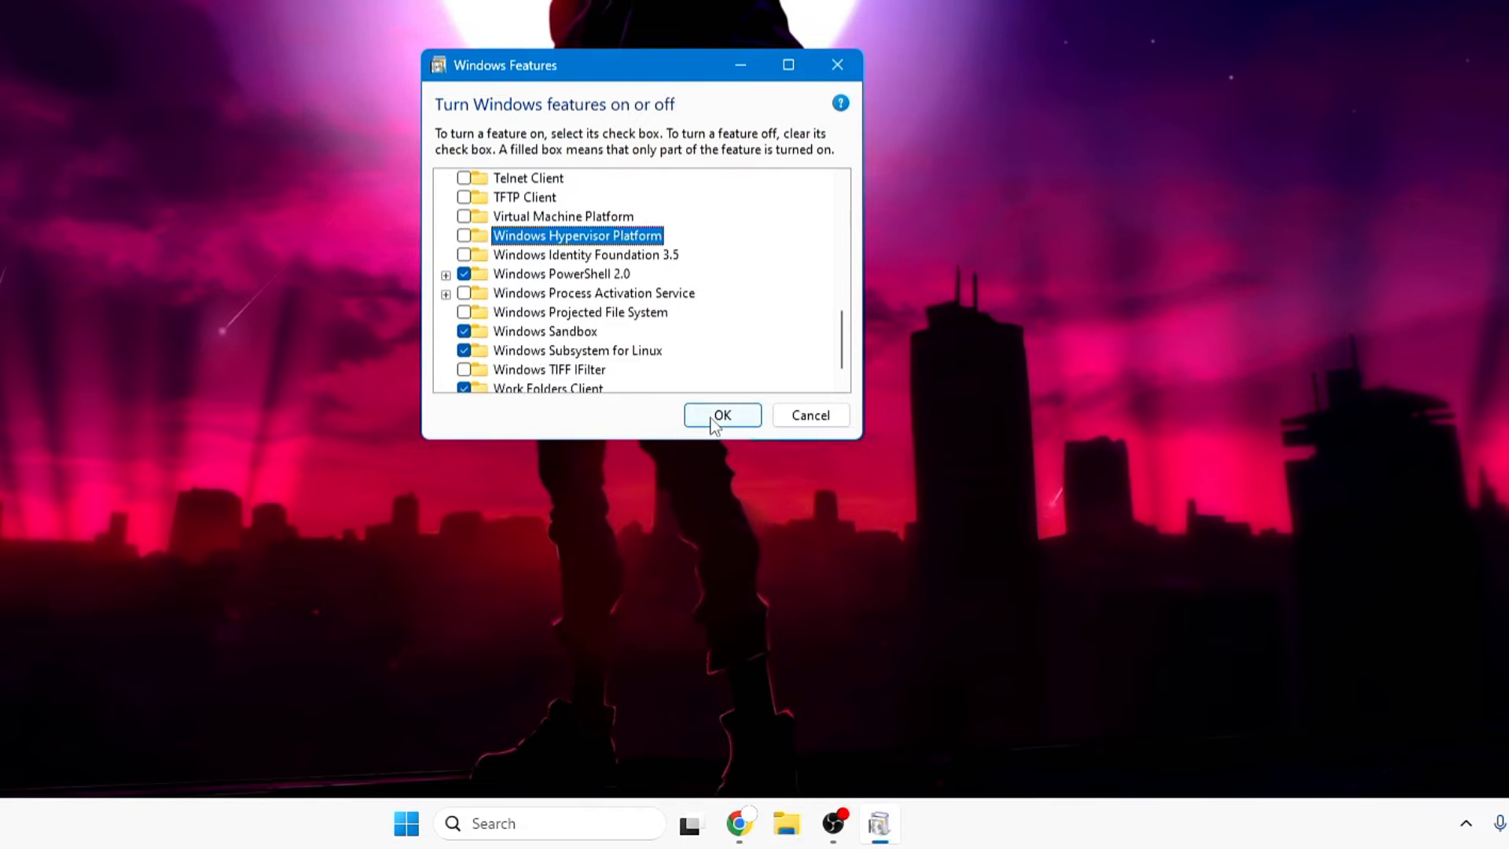
pyautogui.click(838, 70)
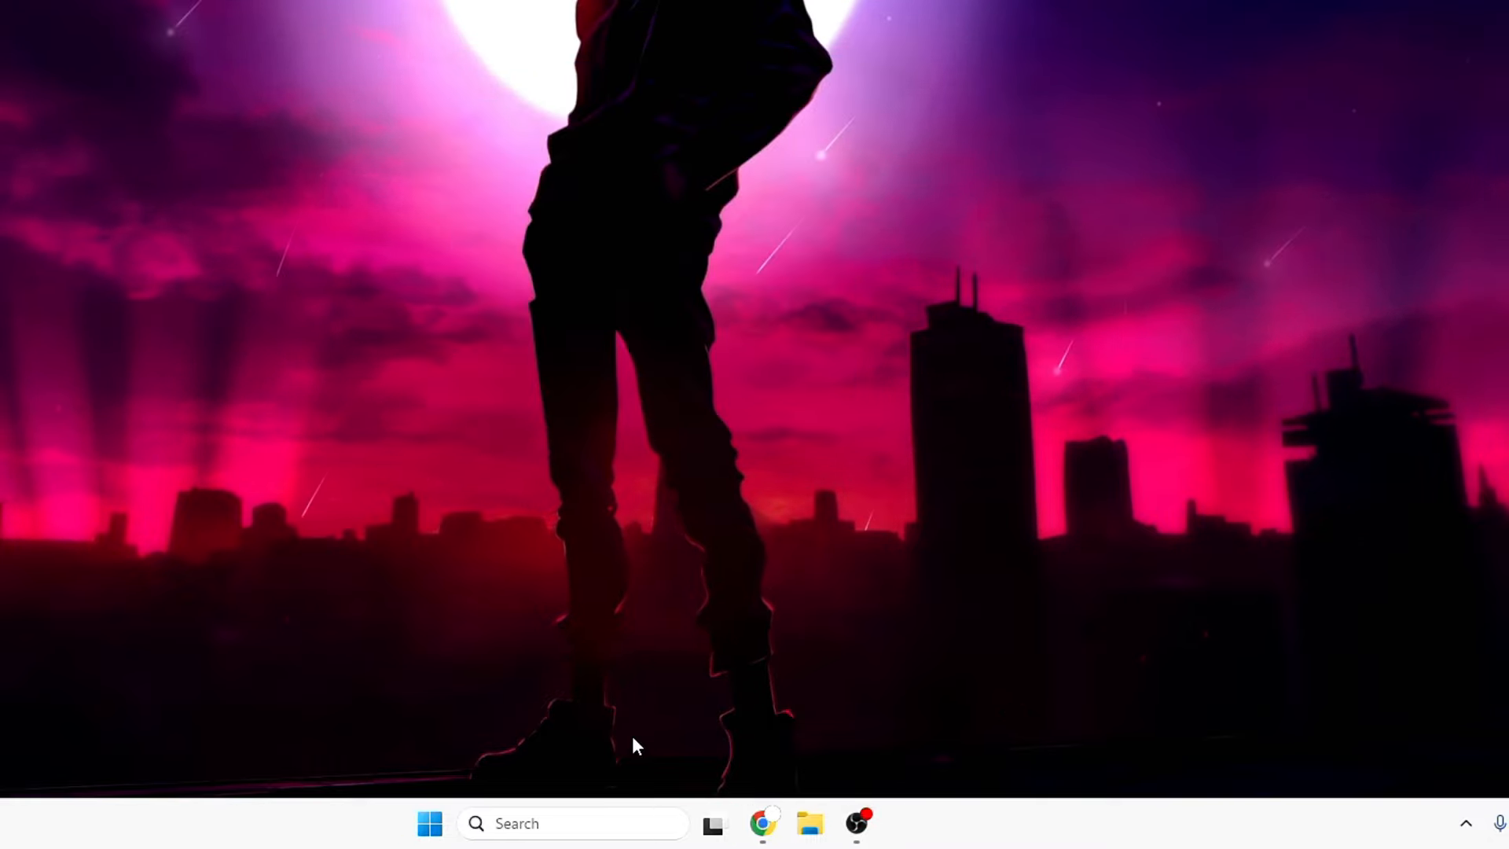
# Search Windows for Windows Sandbox and launch it
pyautogui.click(571, 824)
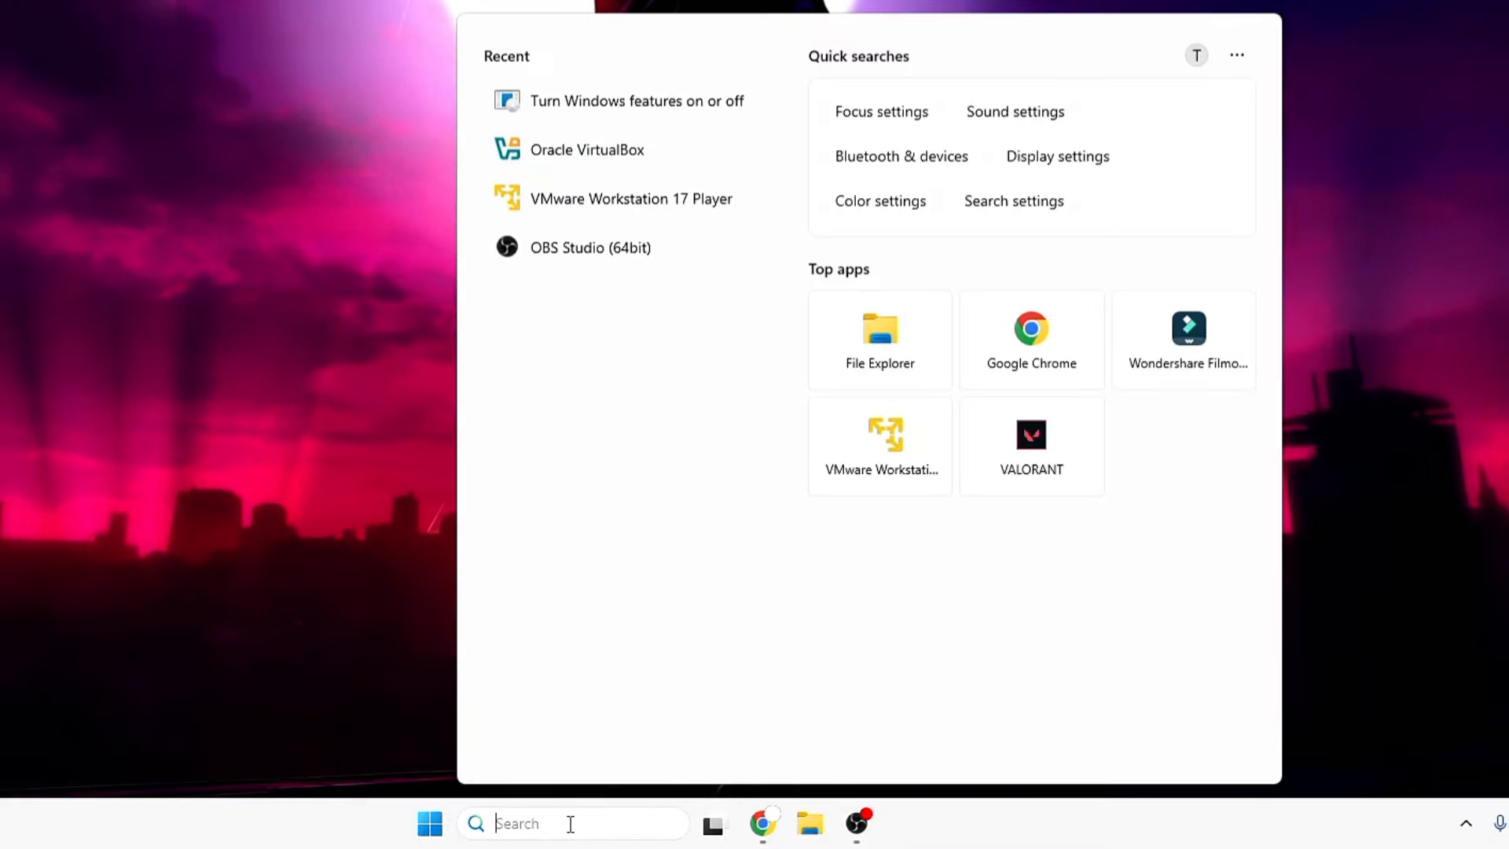
pyautogui.write('windows s')
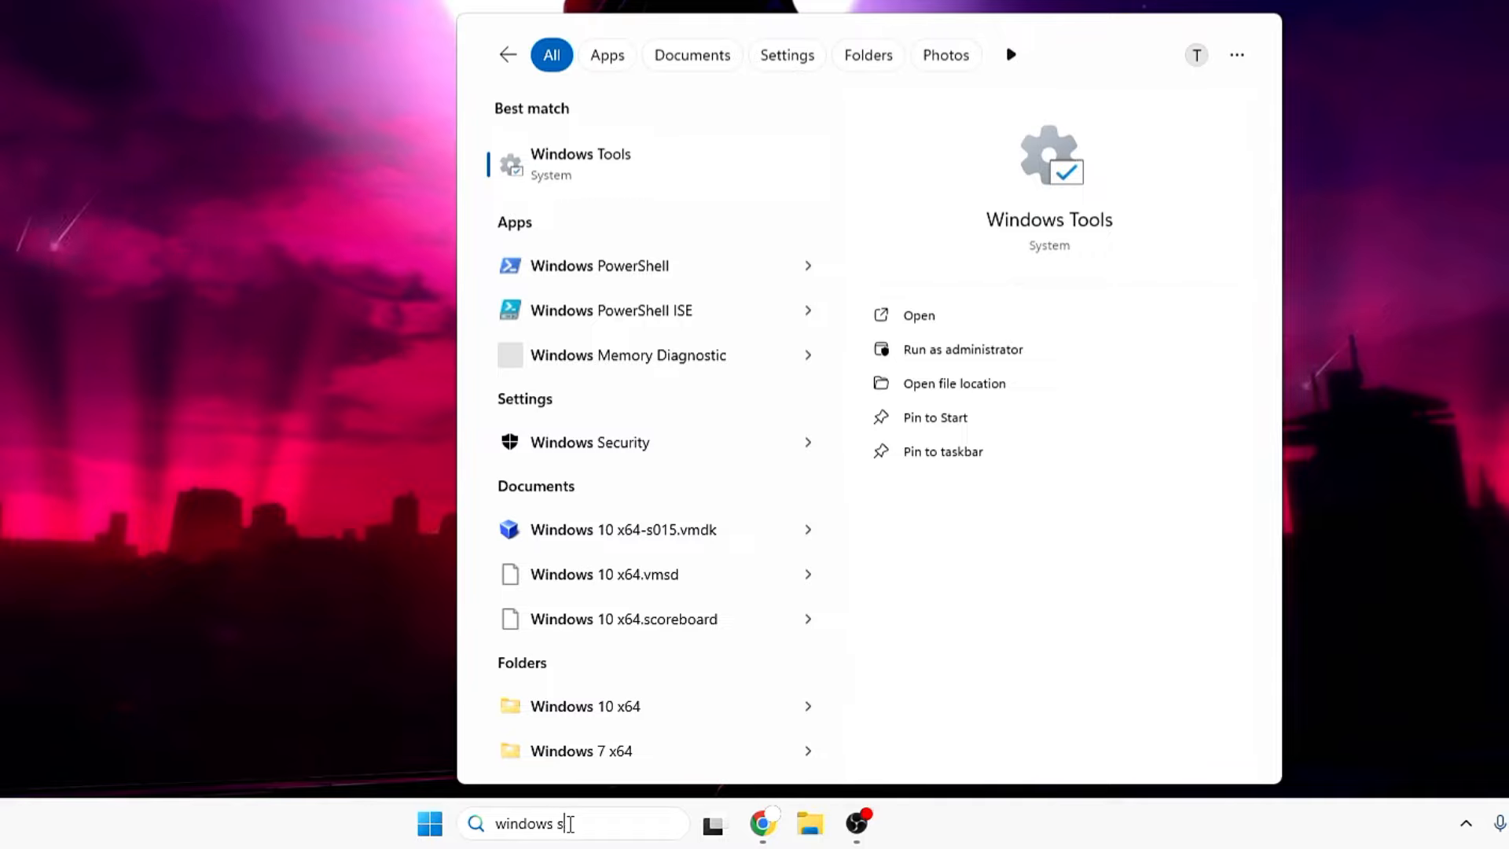
pyautogui.write('and')
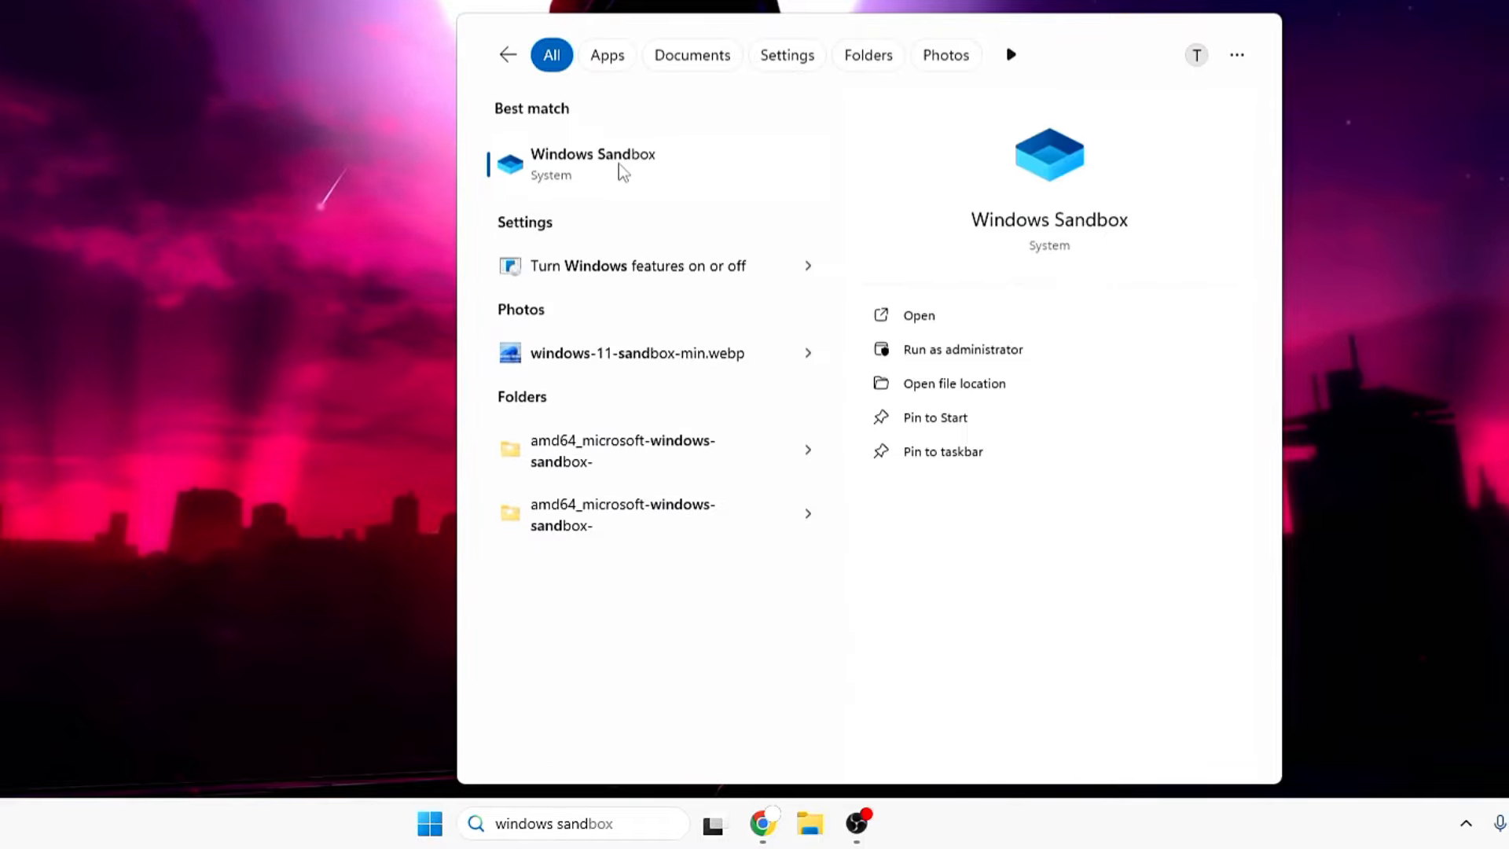
pyautogui.click(620, 165)
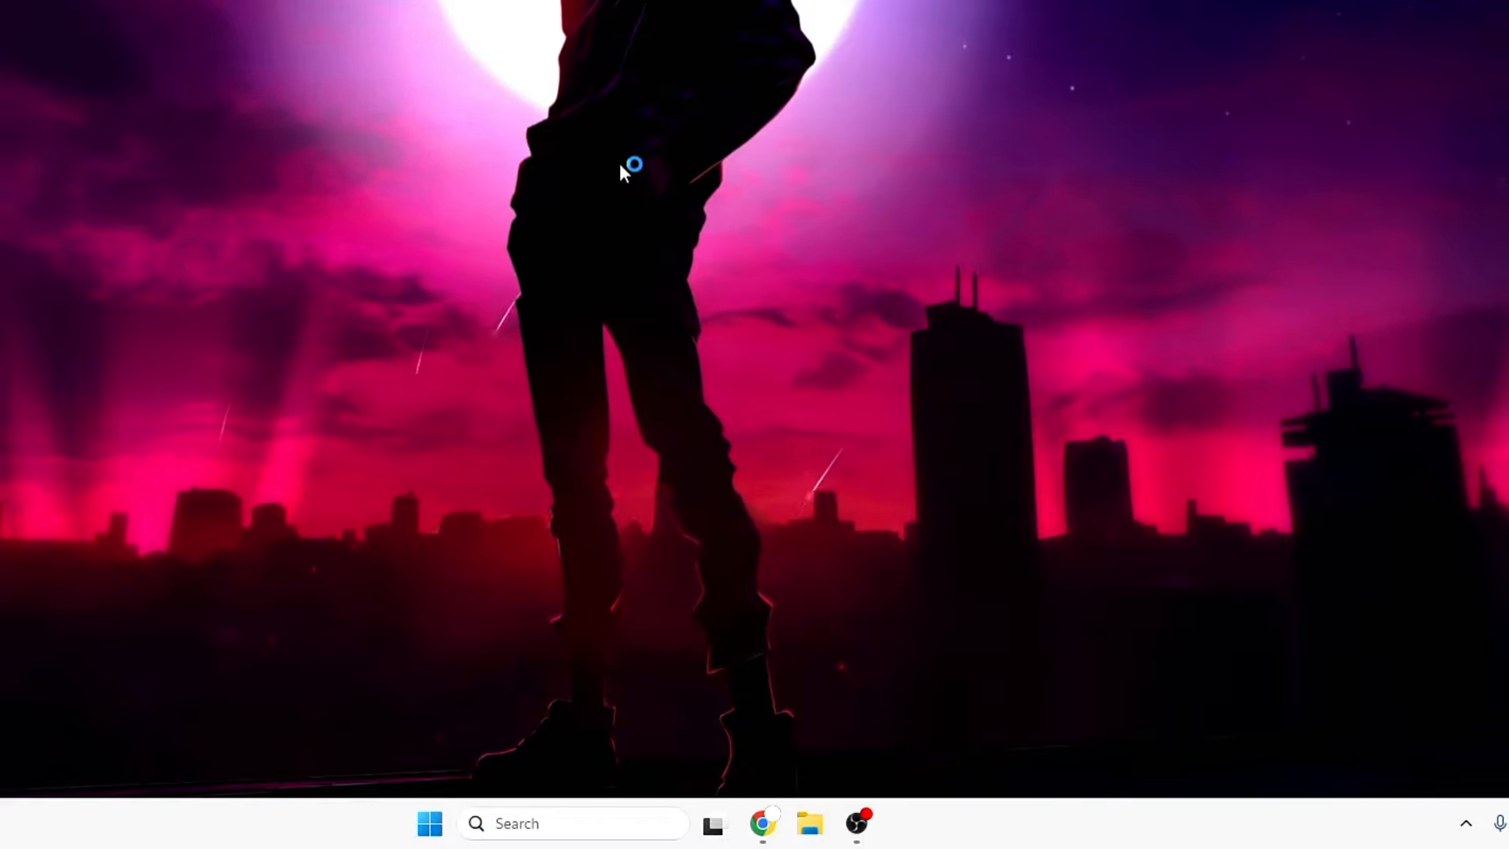